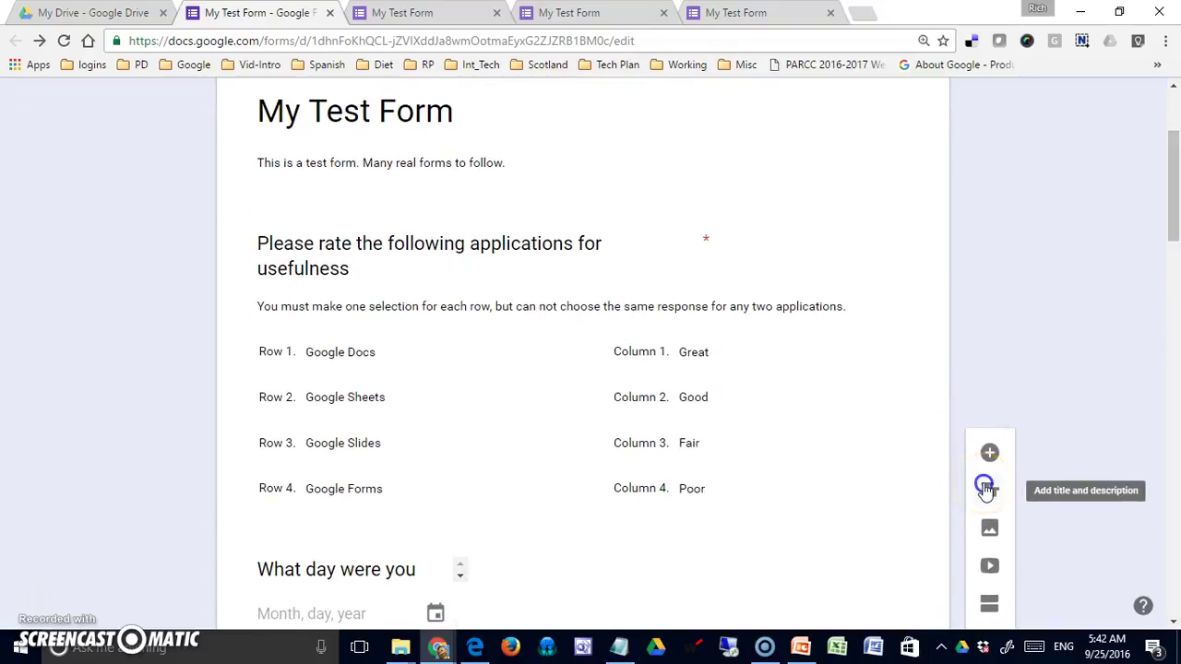
Add four title-and-description blocks, Part I to Part IV, stating that each section contains questions about you, your education, your work and your interests
click(985, 490)
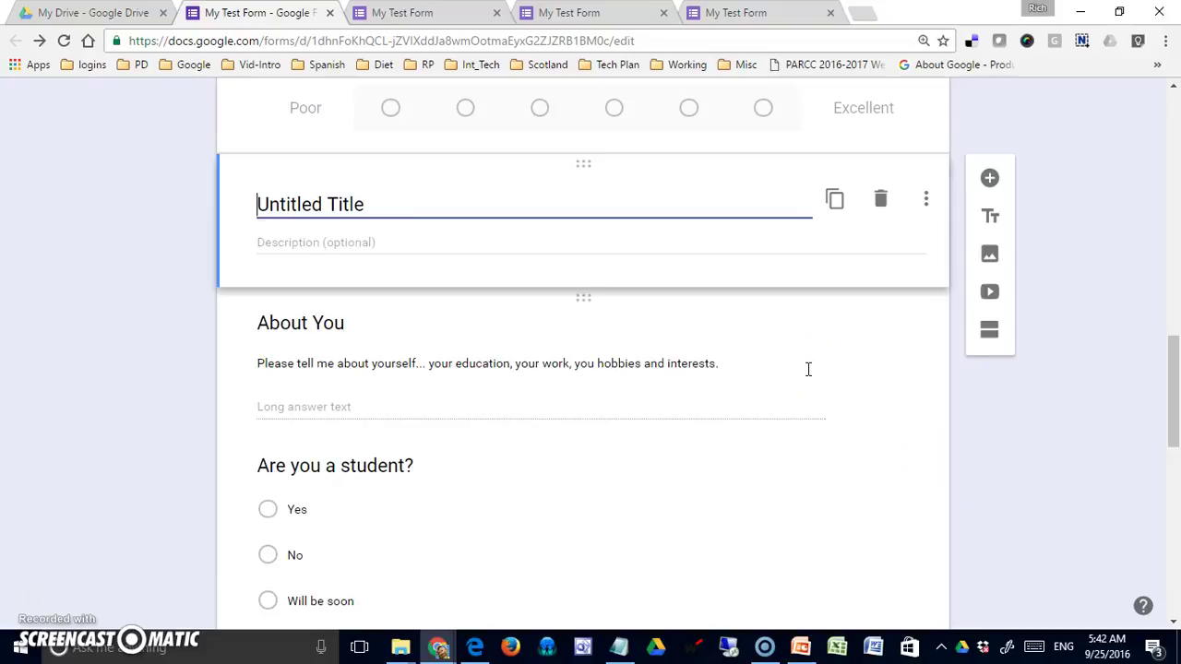
text(Part I)
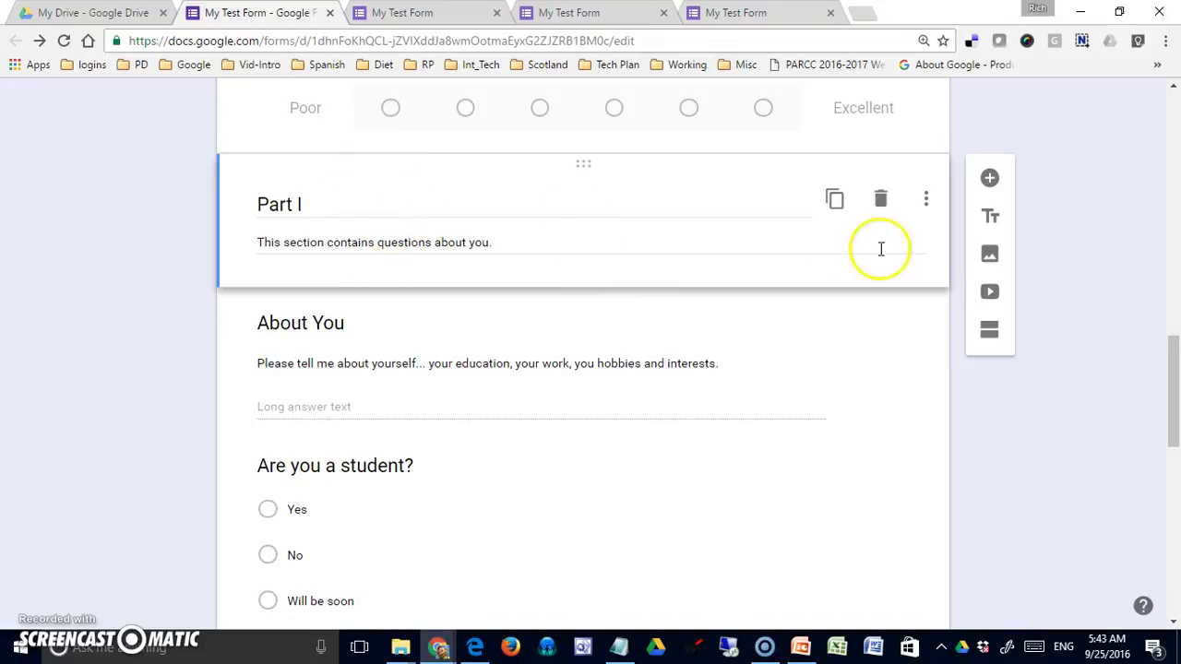
click(992, 214)
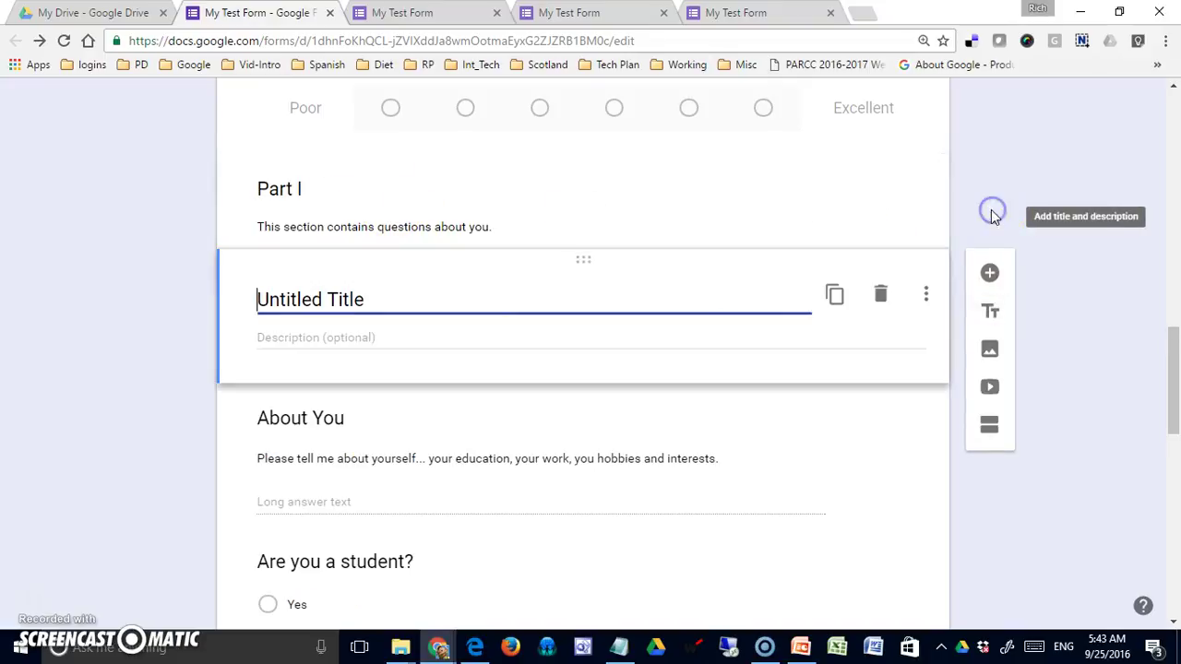
click(994, 314)
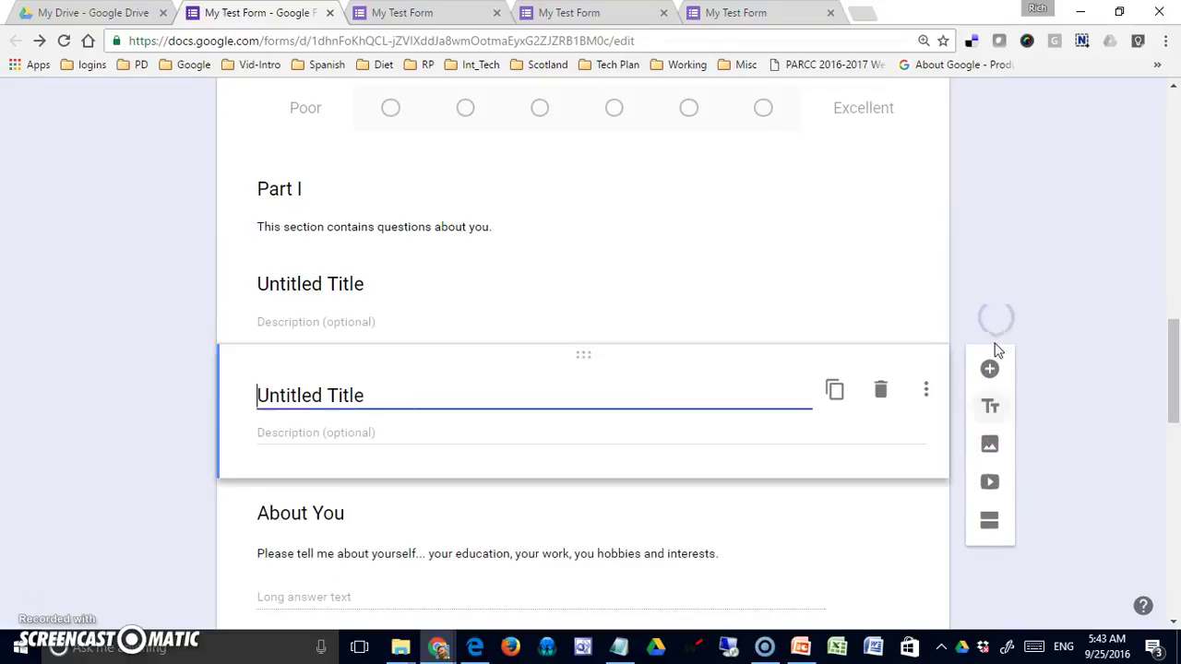
click(990, 409)
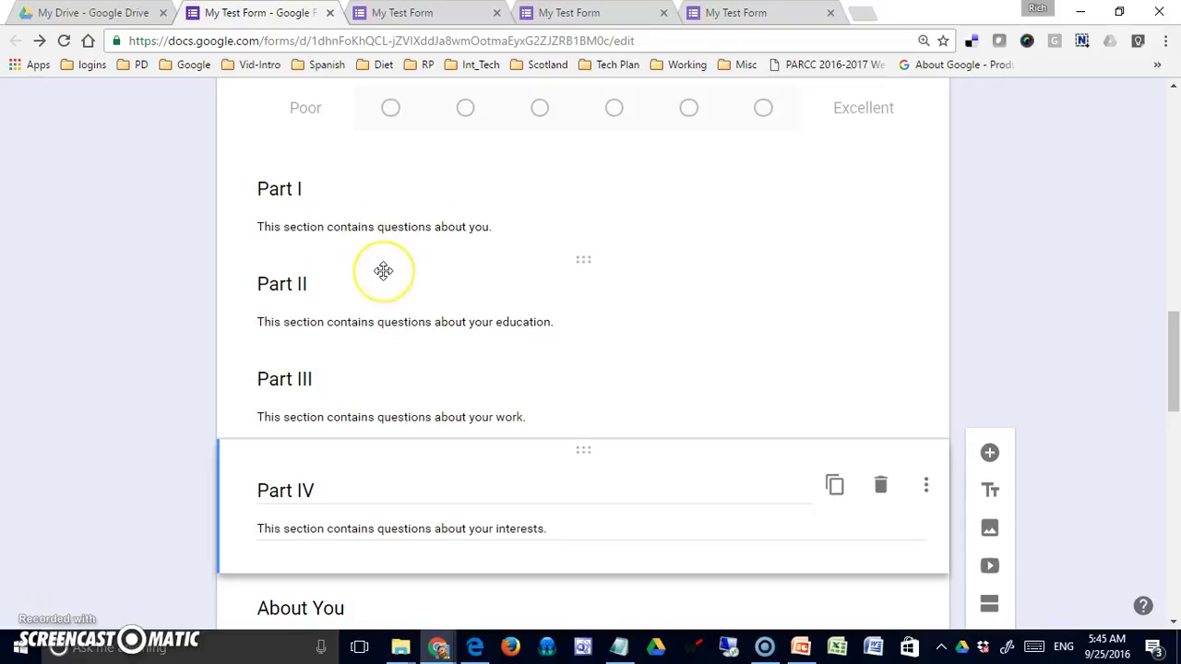
Move the Part I title block up so it sits between the wake-time question and the First Name question
scroll(383, 268, up, 3)
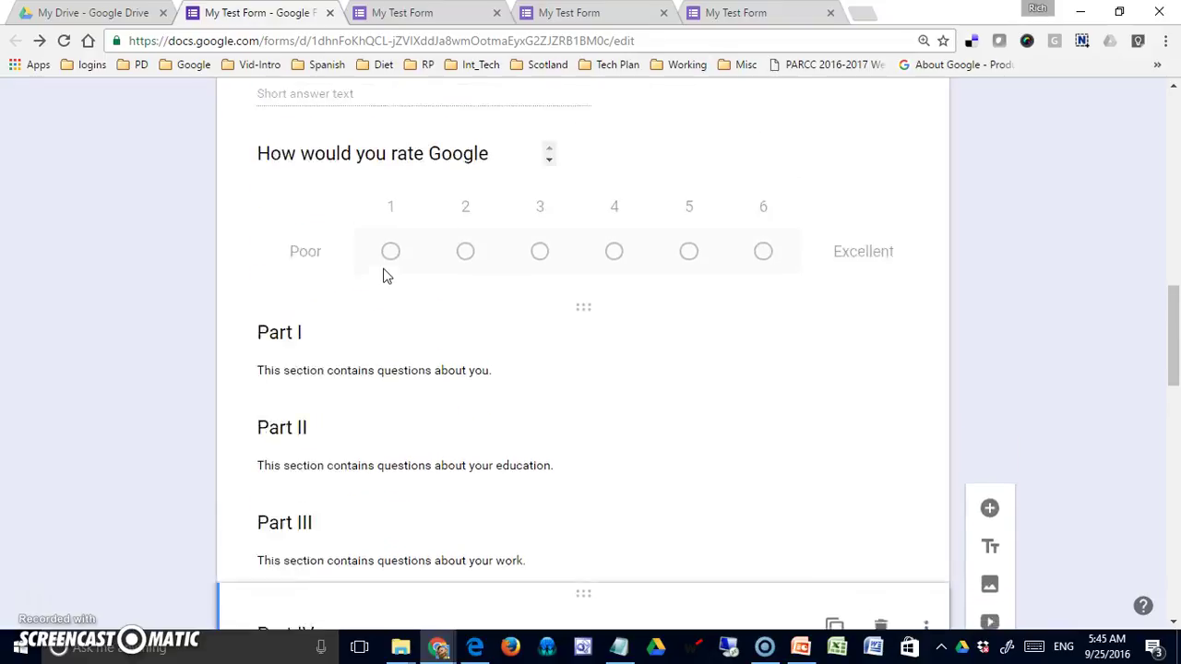
drag(585, 424, 592, 494)
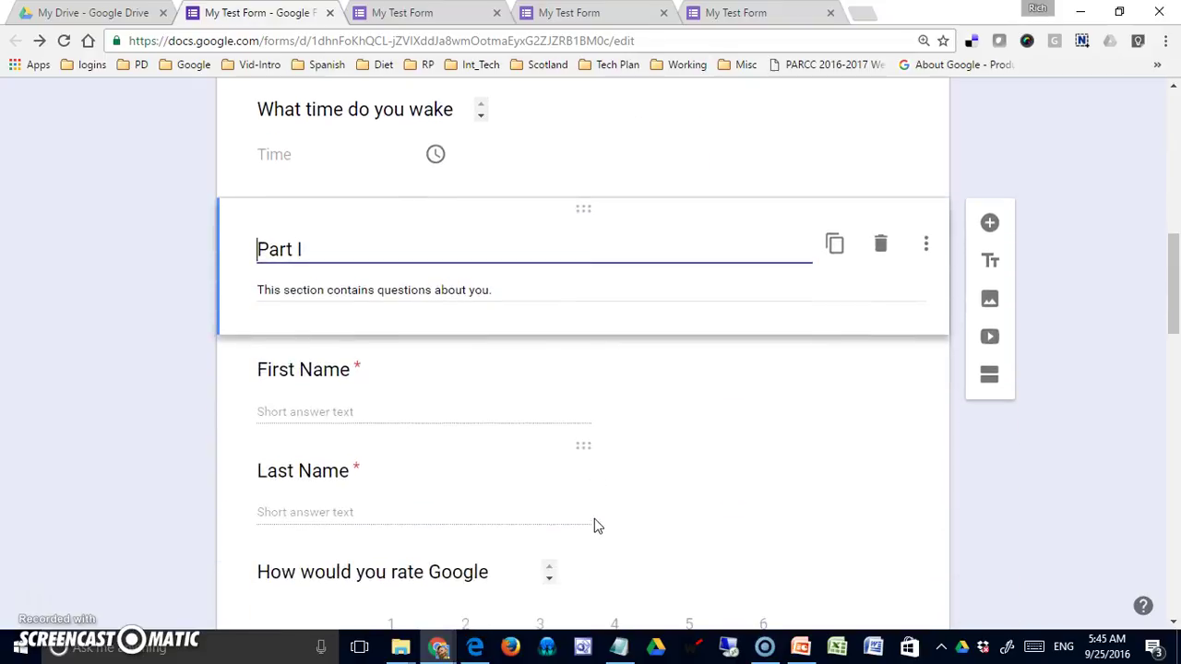
scroll(552, 441, up, 3)
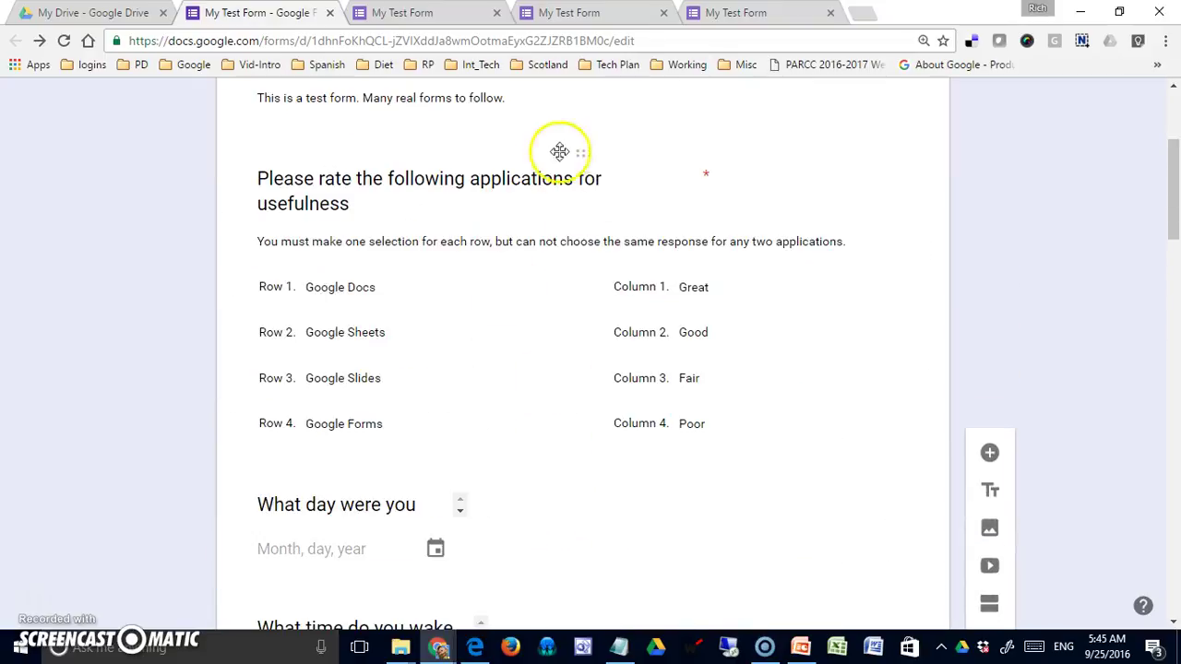
drag(1175, 222, 1173, 358)
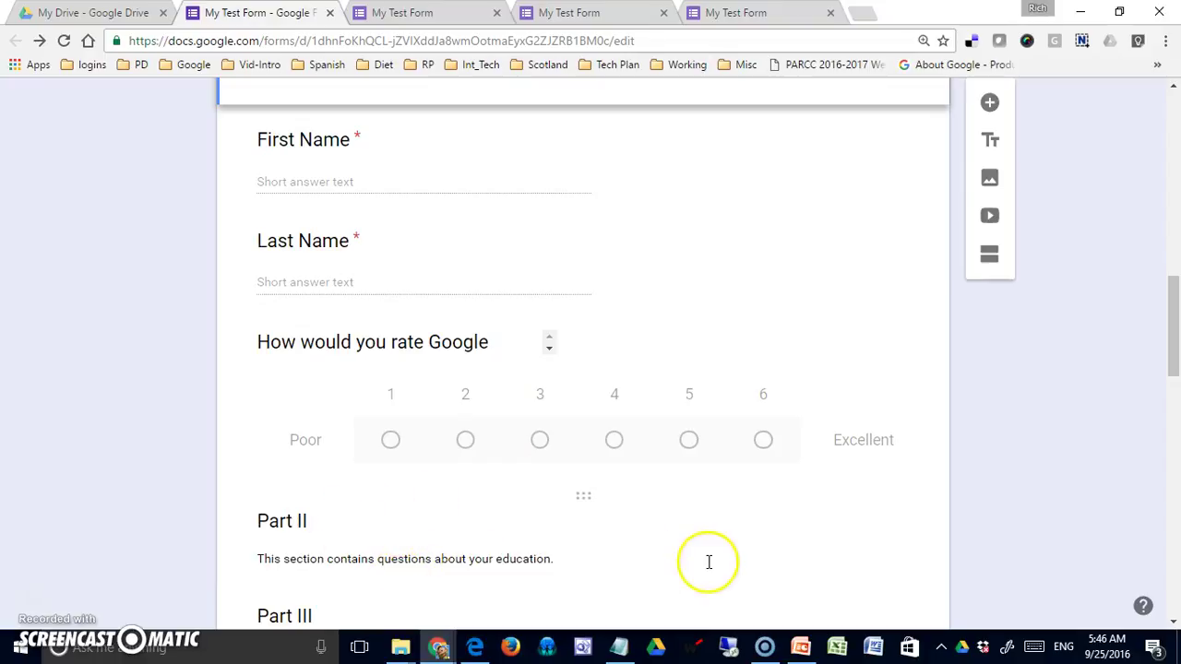
Add a Paragraph question below the Part I block reading "What does this image bring to mind?"
scroll(708, 562, up, 7)
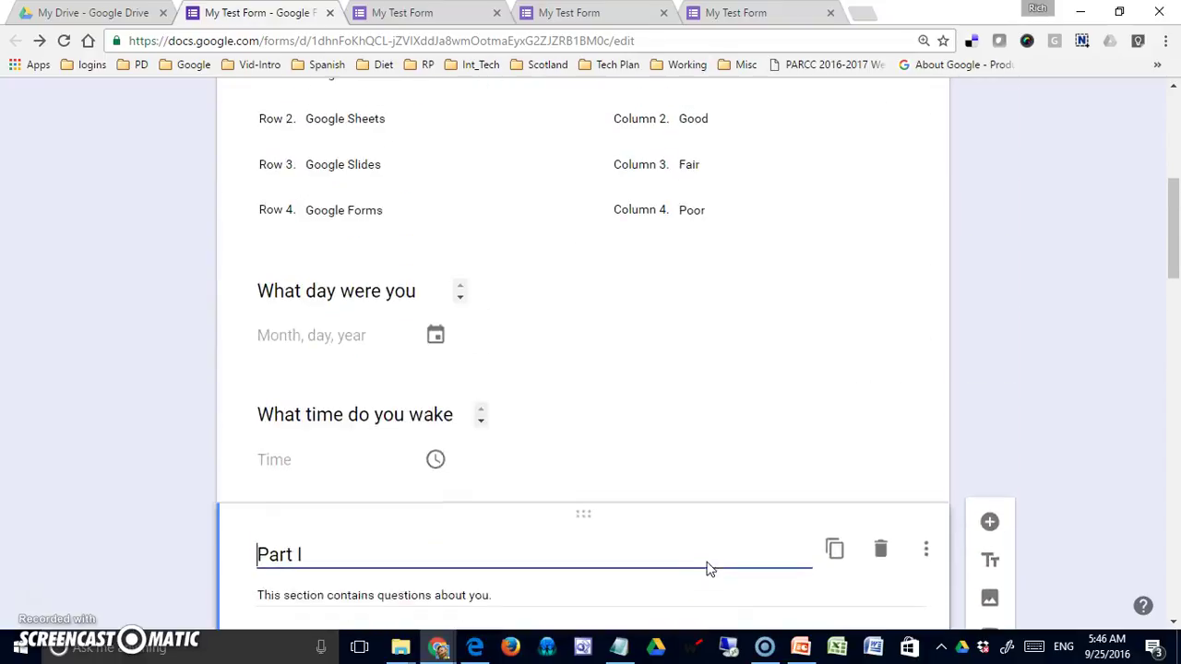
scroll(709, 569, up, 5)
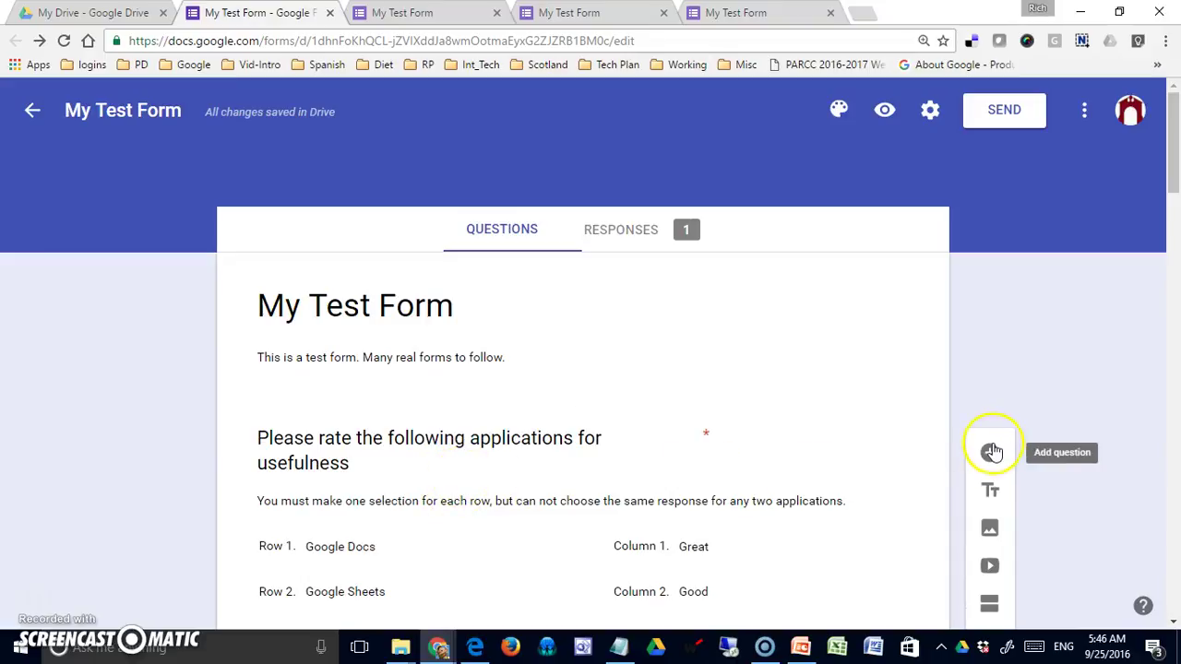
click(992, 452)
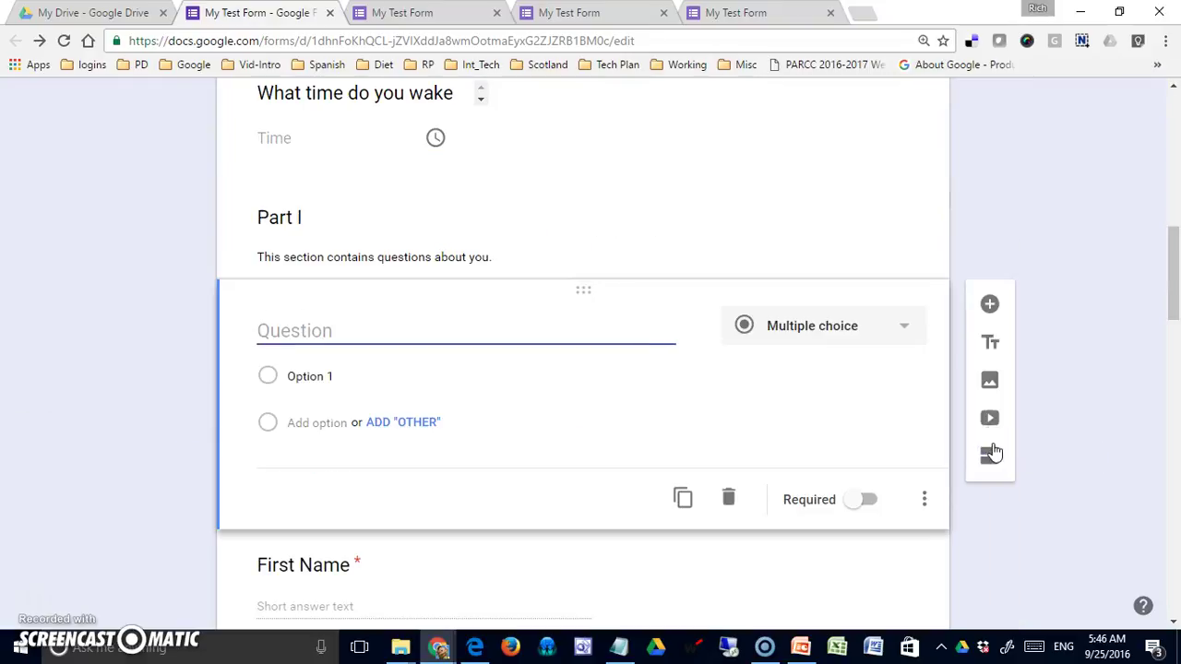
click(907, 327)
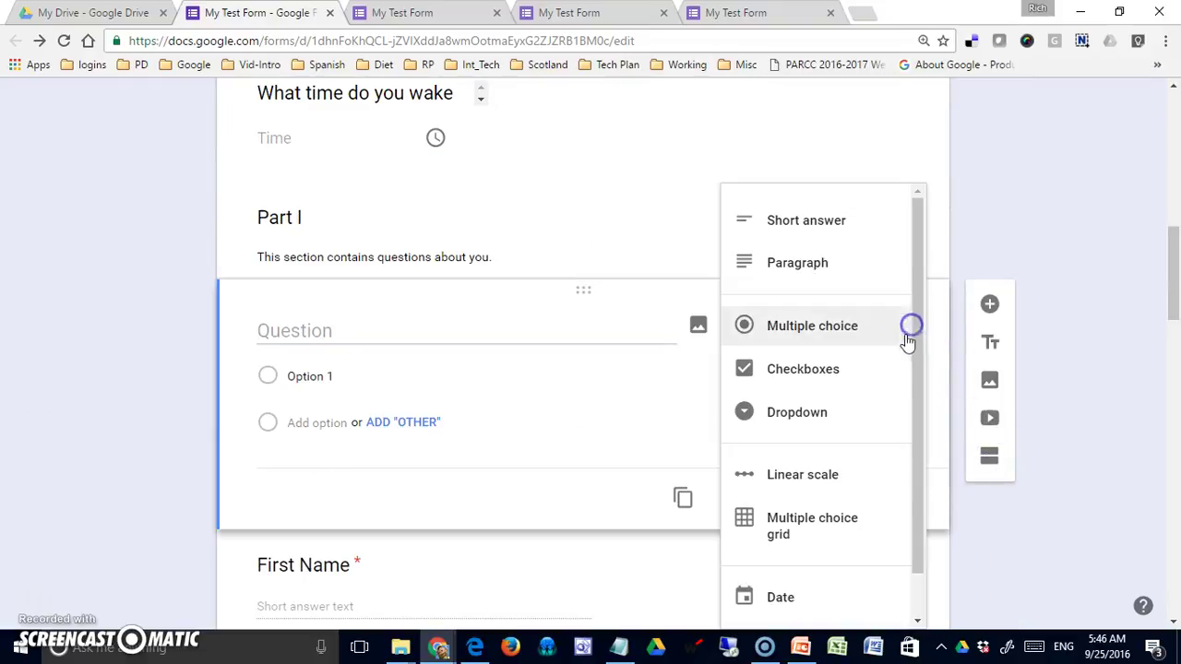
click(826, 265)
click(504, 331)
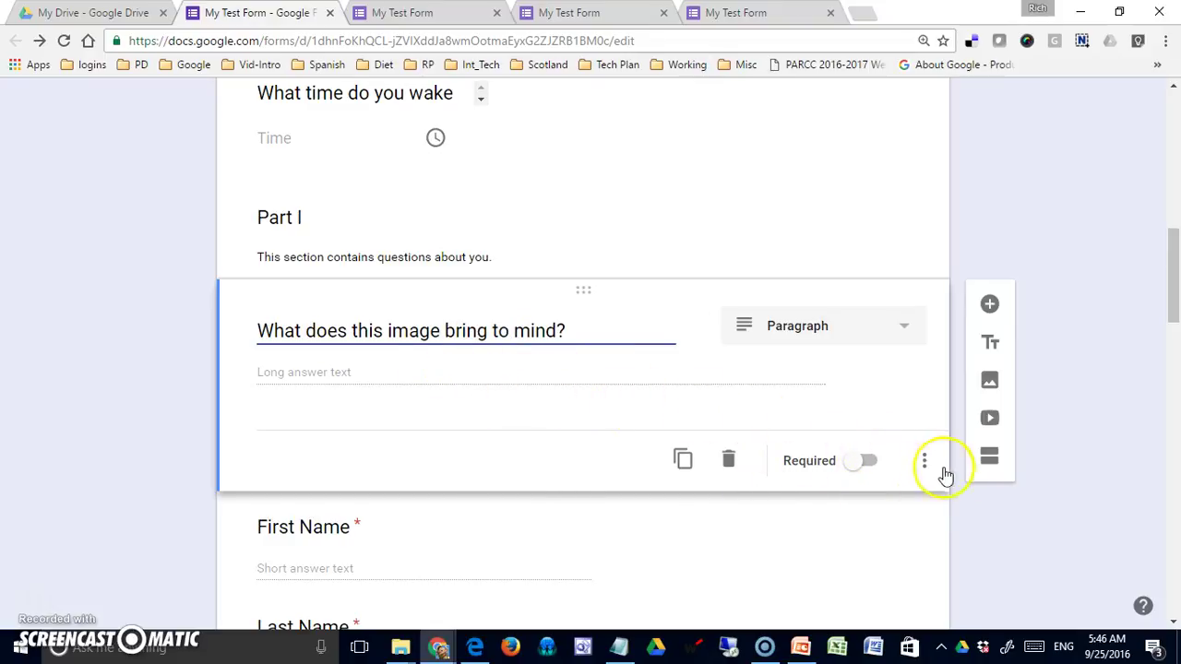
Insert the photo from the October 17, 2015 album as a separate image item below the new paragraph question
click(989, 380)
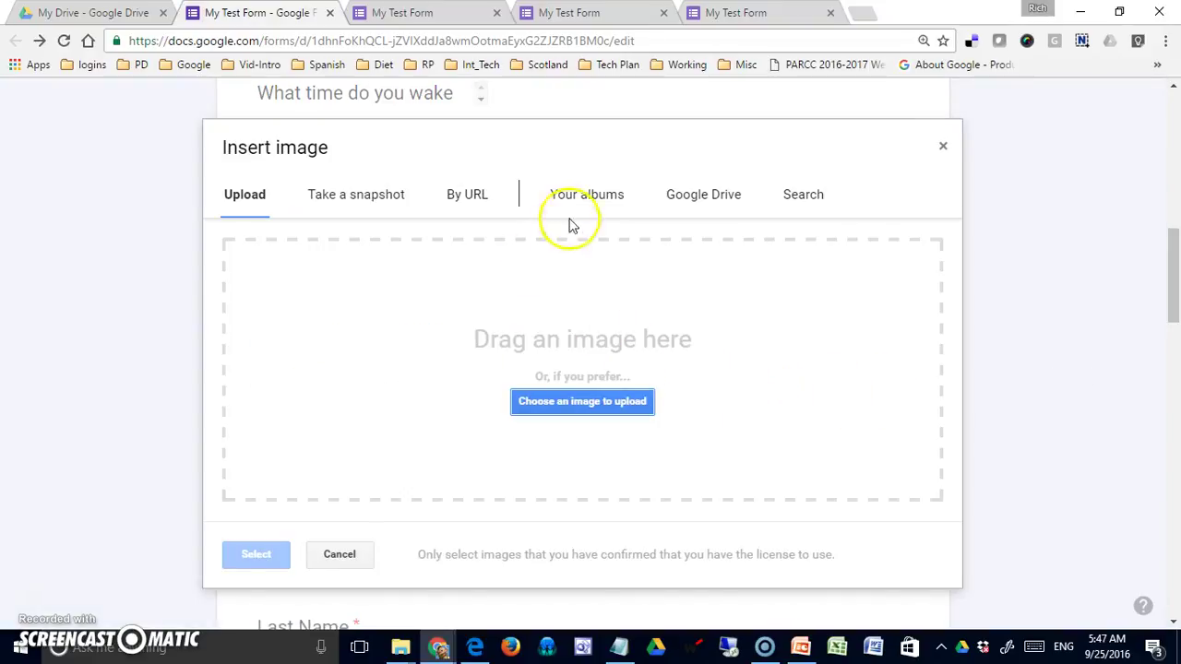
click(591, 204)
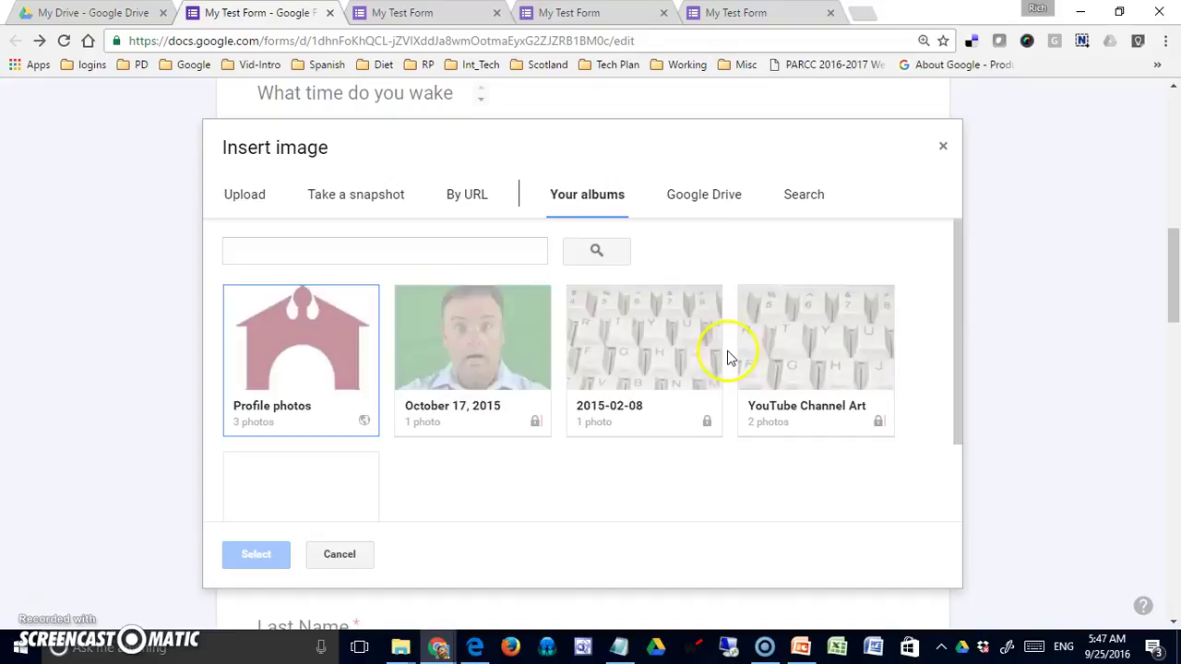
scroll(488, 490, down, 2)
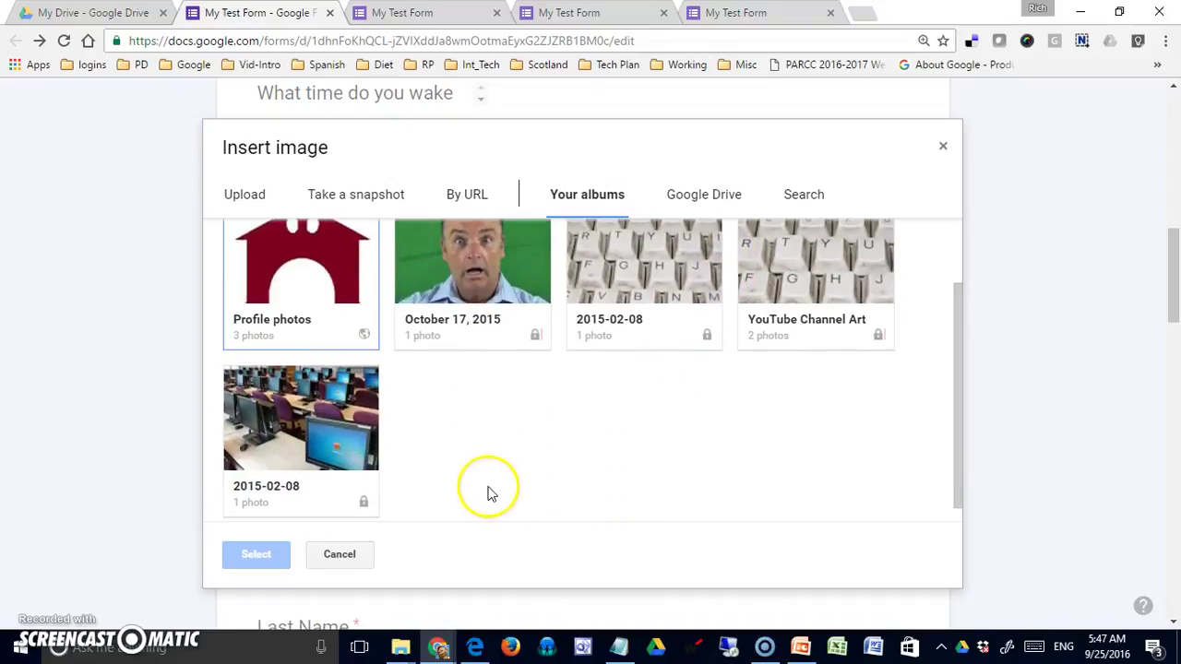
scroll(498, 452, up, 2)
double_click(508, 416)
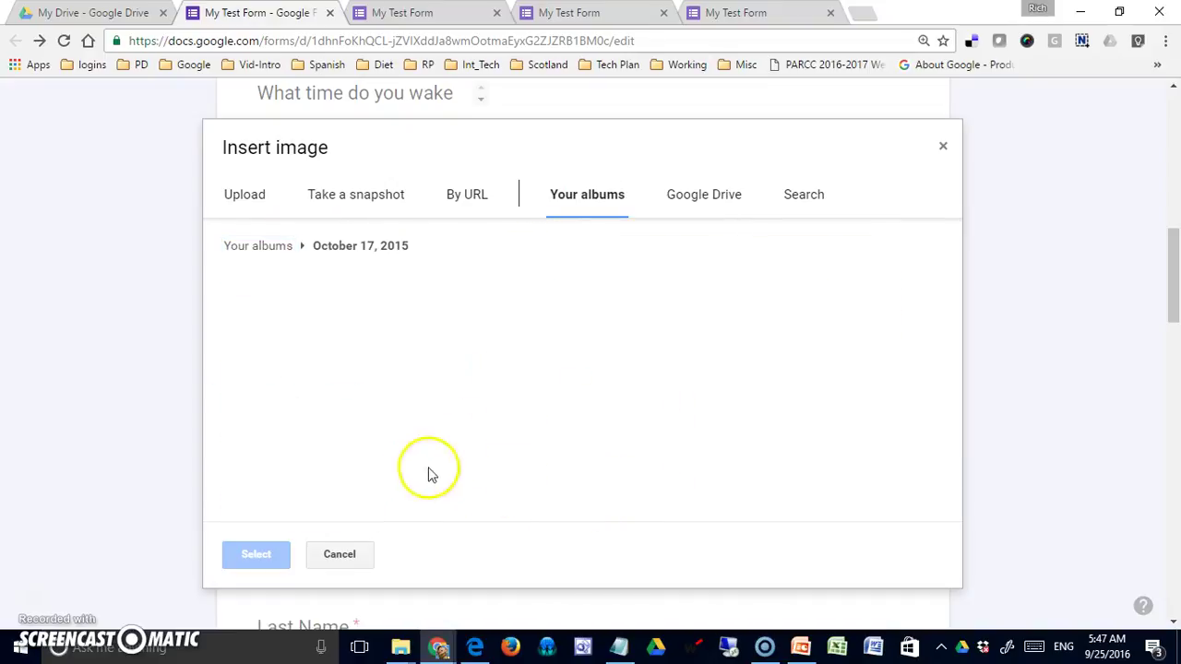
click(285, 368)
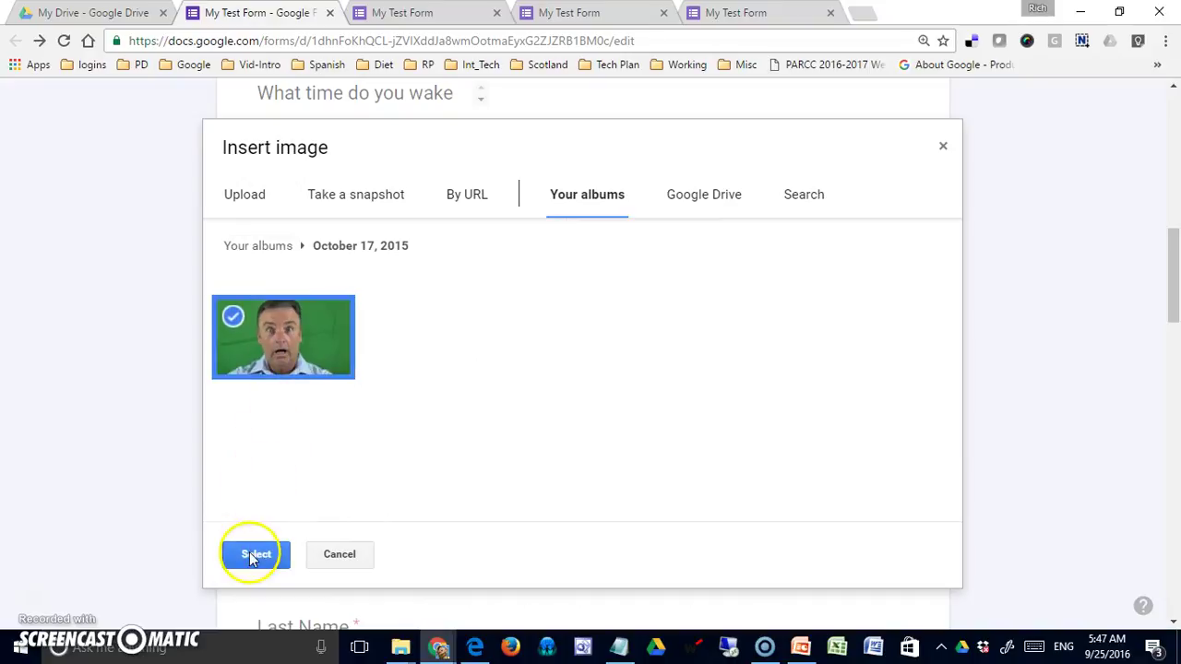
click(251, 554)
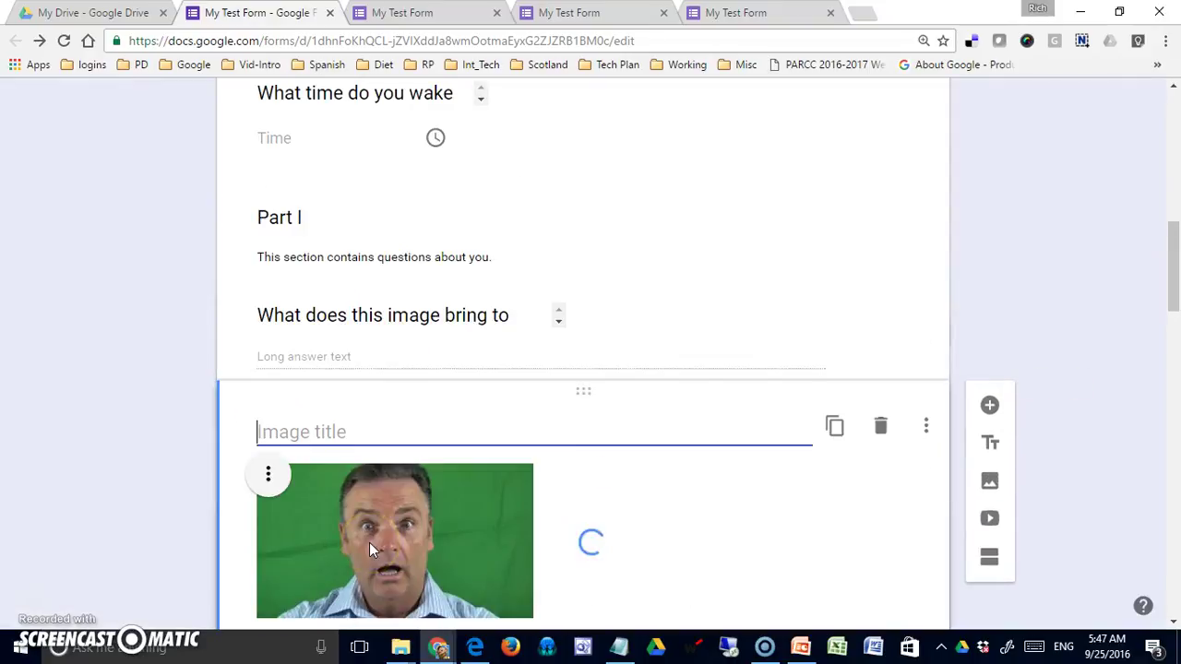
Title the inserted image item "Startled Man"
click(377, 535)
click(378, 509)
text(Startled)
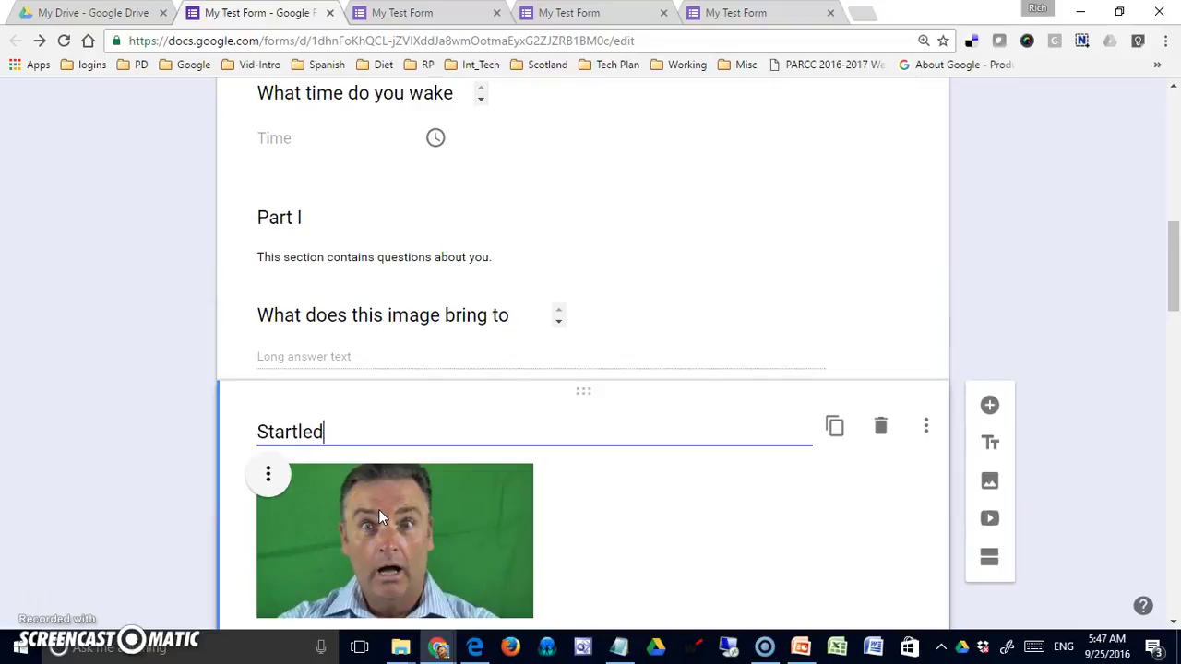
text( May)
key(BackSpace)
text(n)
click(398, 561)
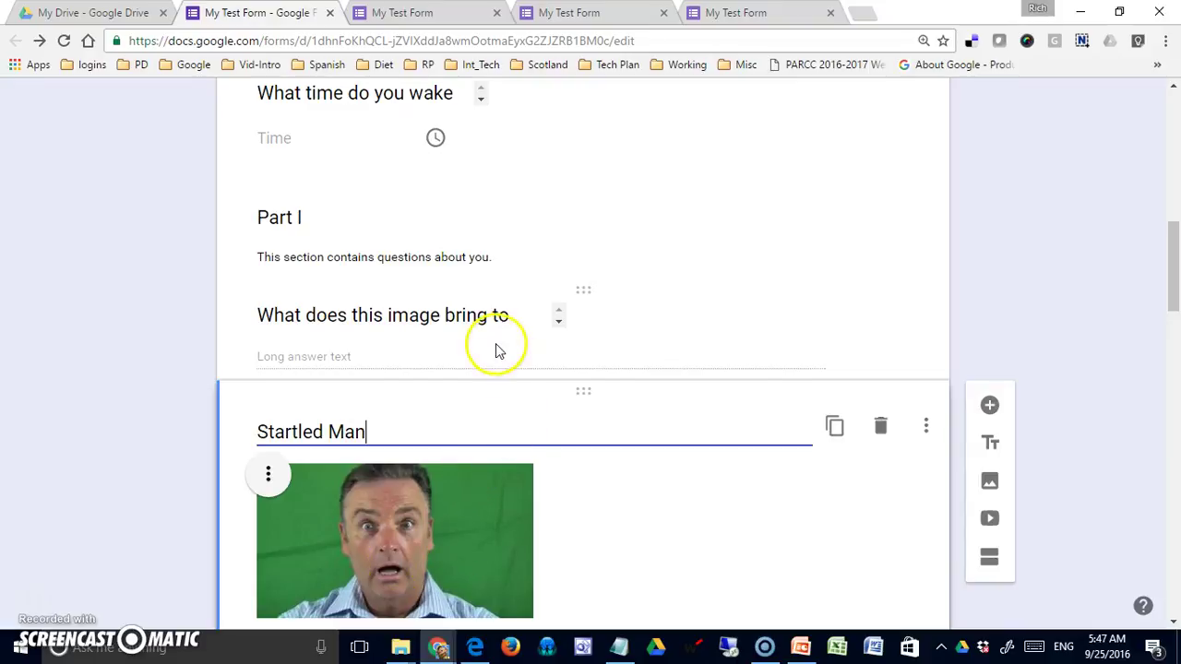
click(683, 524)
Insert the October 17, 2015 album photo directly into the "What does this image bring to mind?" question
click(502, 315)
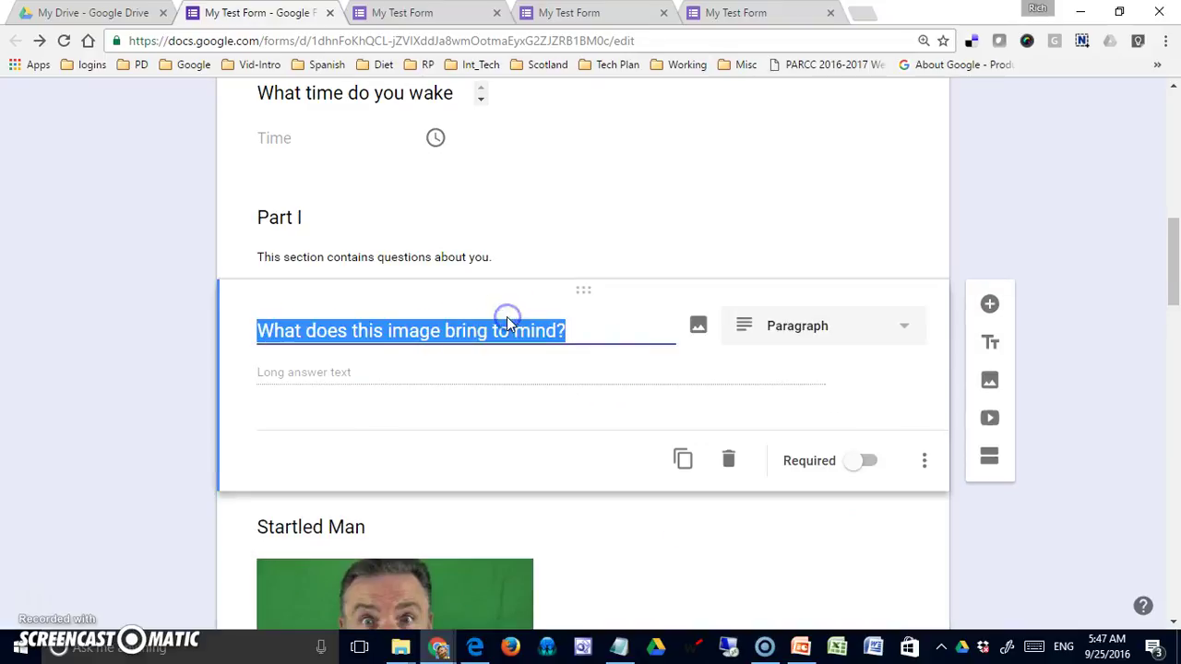
click(698, 326)
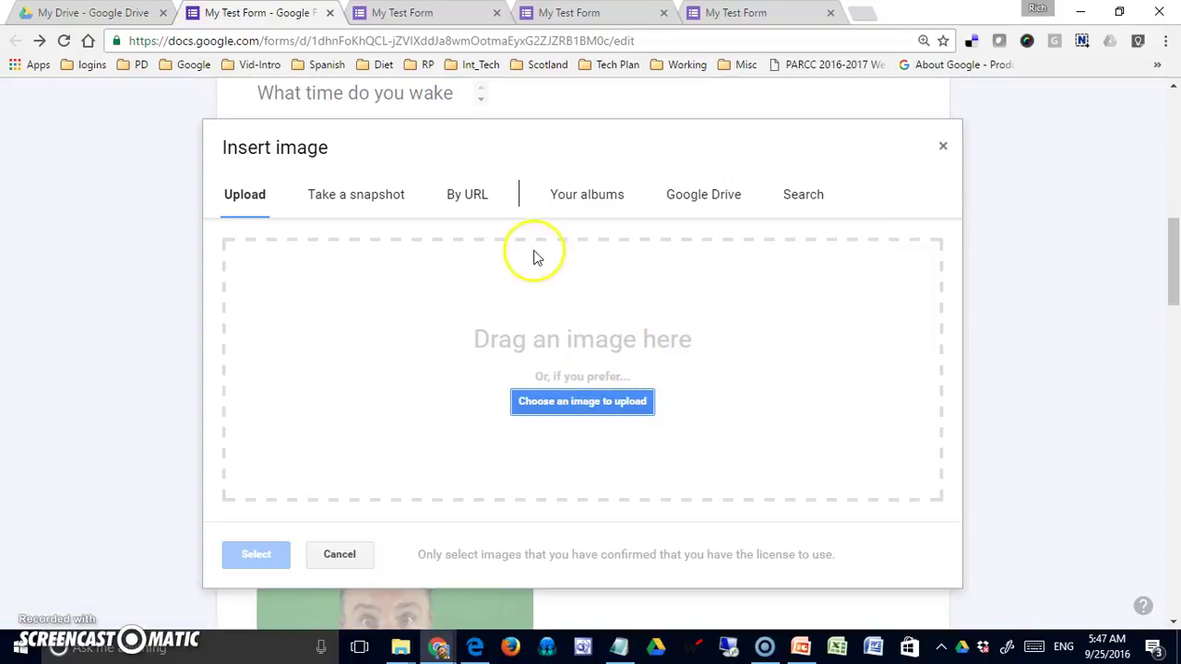
click(581, 203)
click(434, 309)
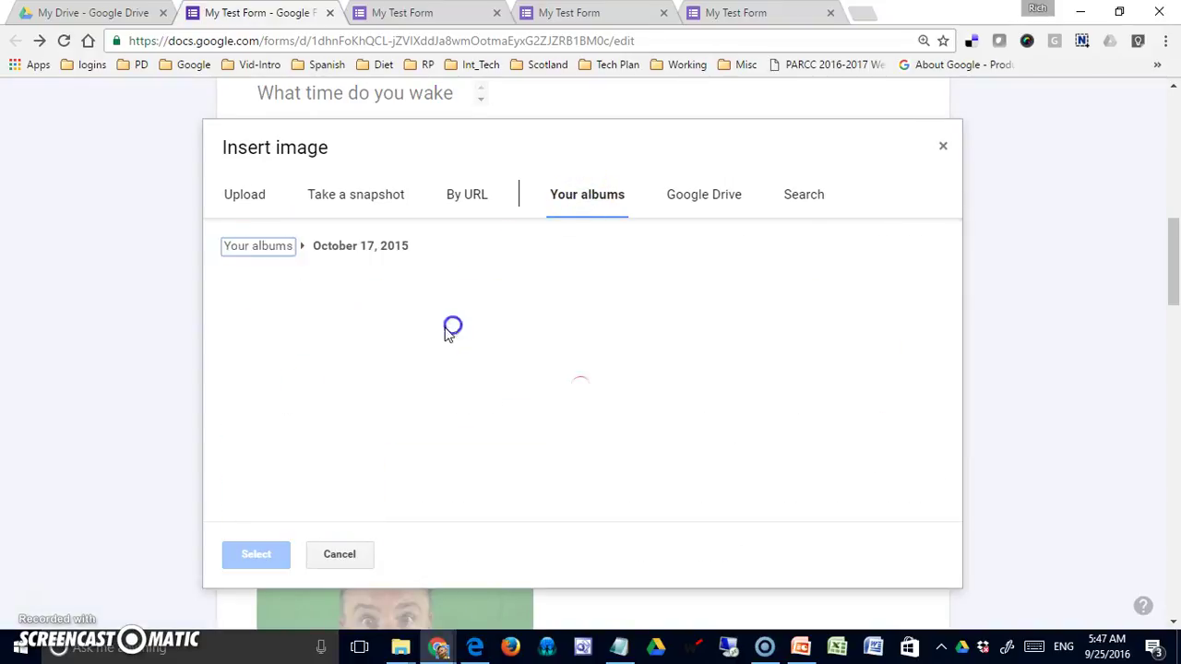
click(268, 327)
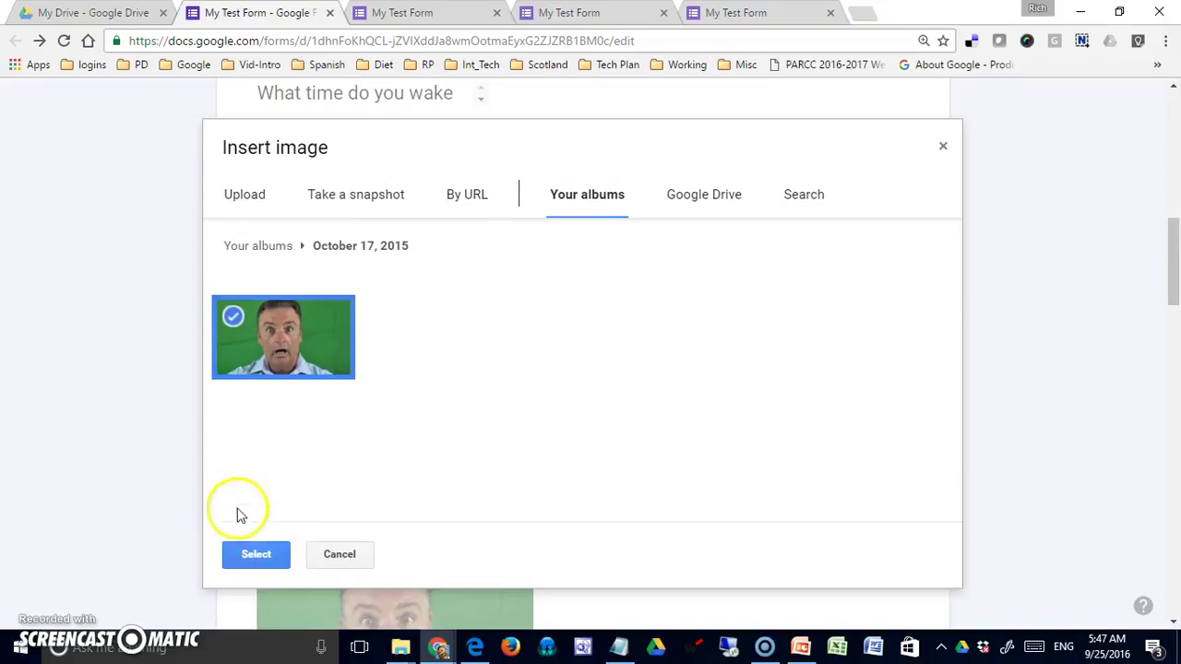
click(259, 558)
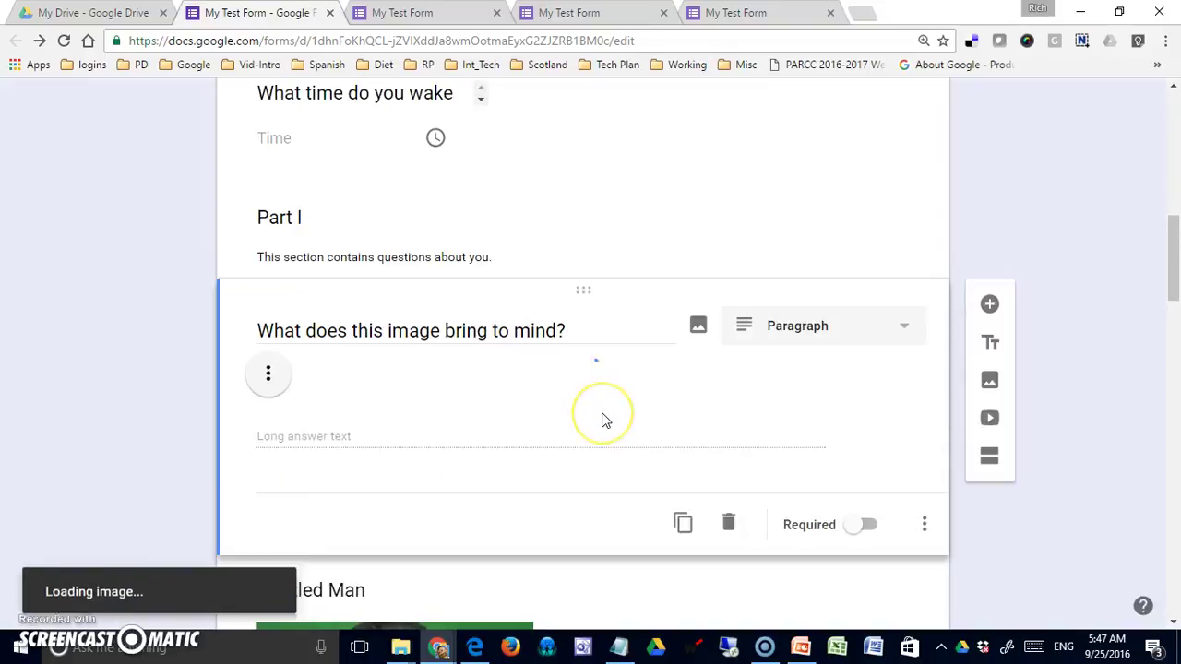
Center-align the image inside the question and give it the caption "Startled Man"
click(269, 373)
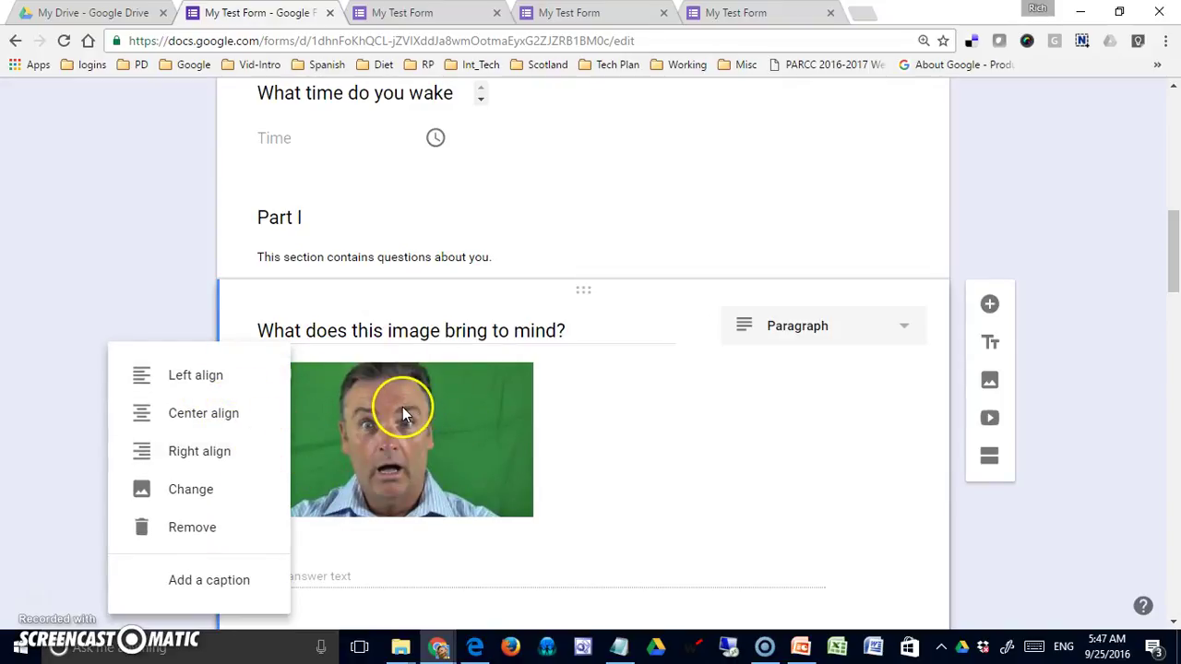
click(206, 414)
click(463, 370)
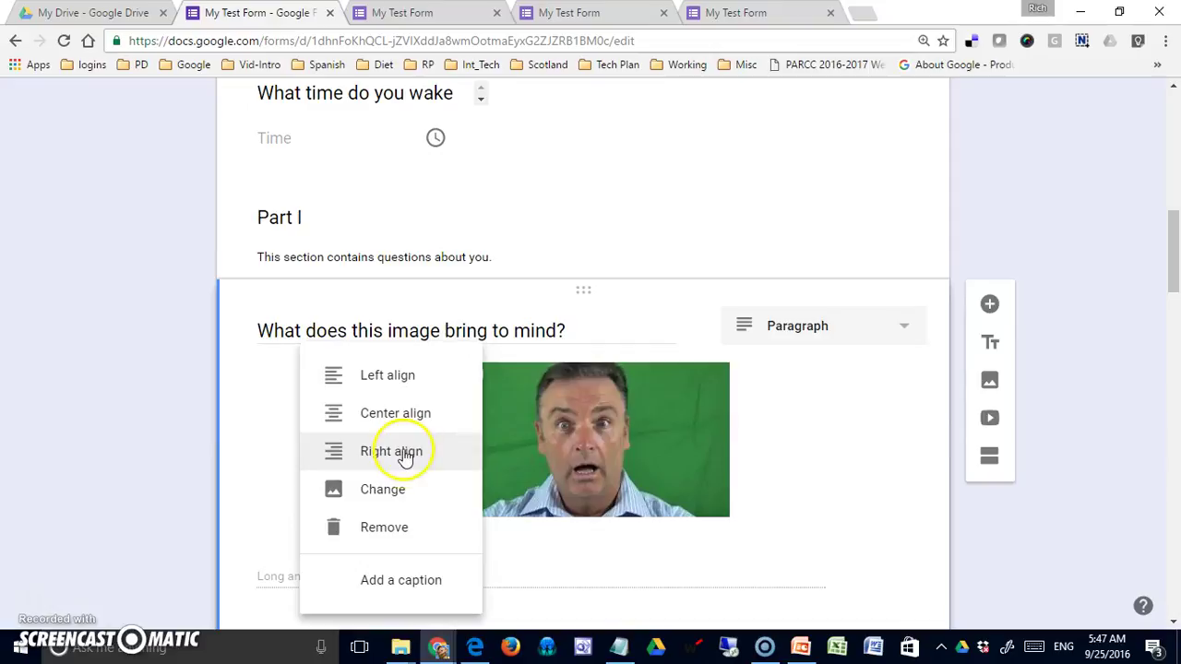
click(402, 581)
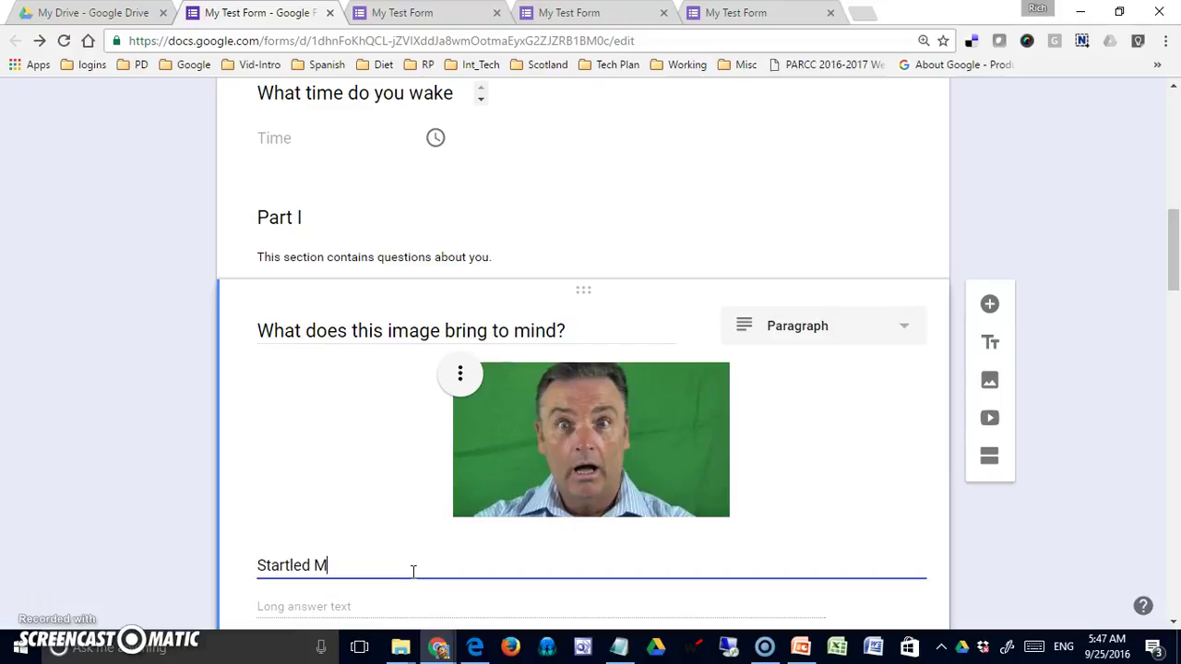
click(796, 487)
Preview the form and examine the Part I heading, the captioned image question and its answer field
scroll(778, 496, down, 1)
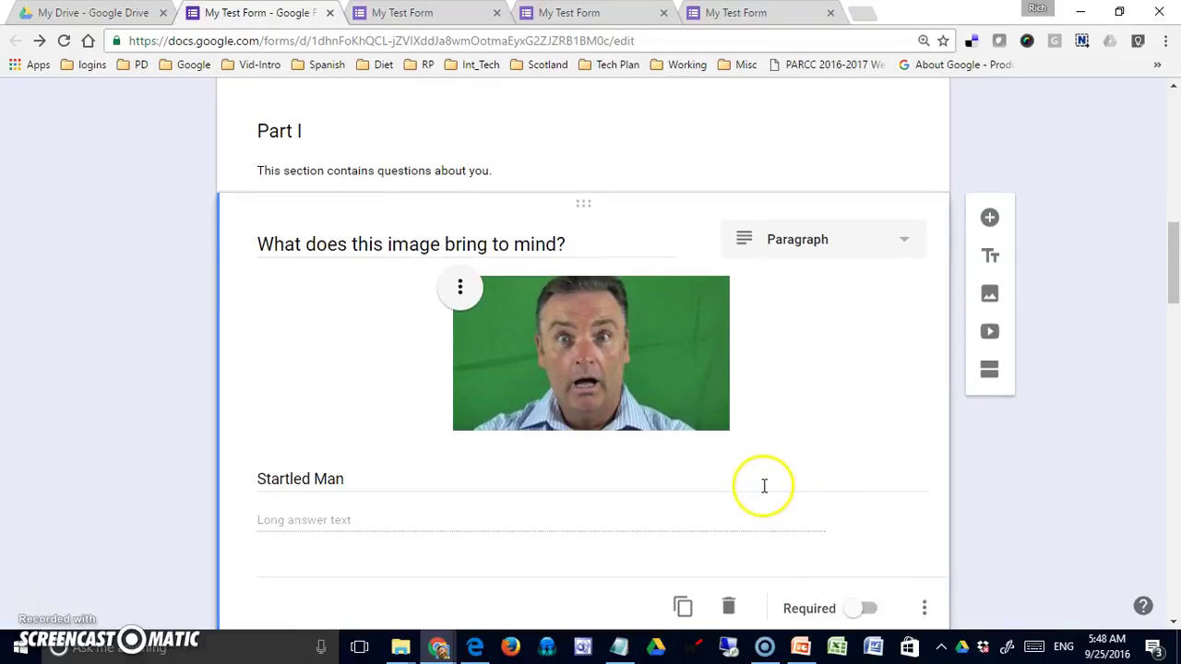
scroll(835, 425, up, 8)
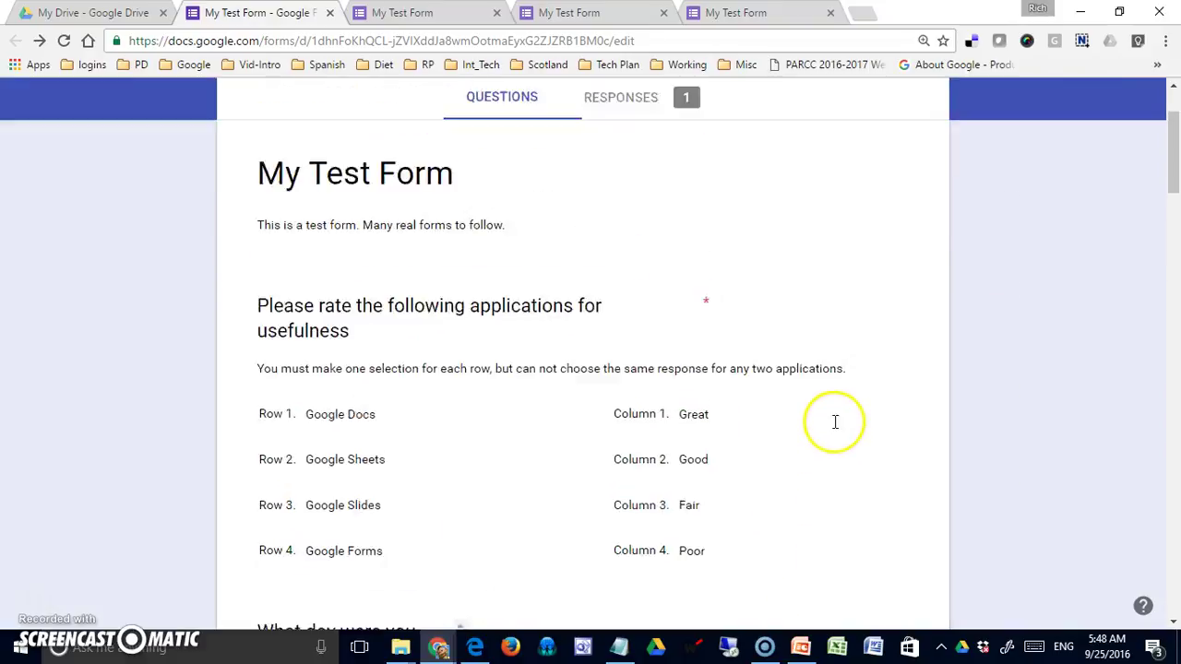
click(884, 112)
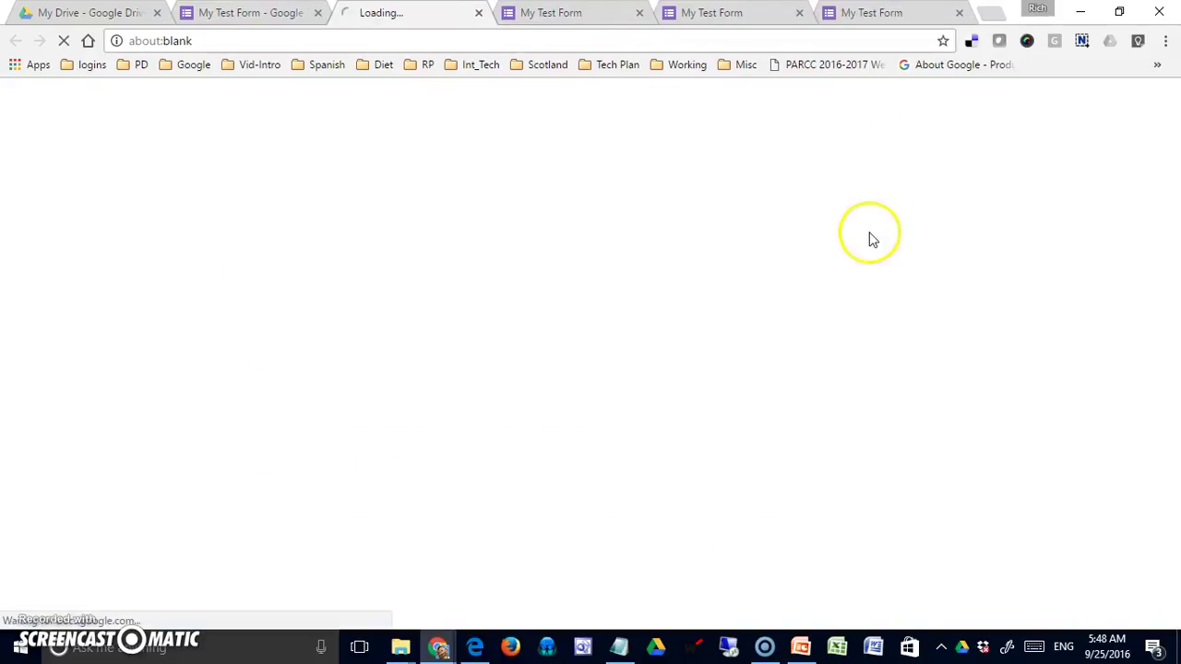
scroll(868, 277, down, 9)
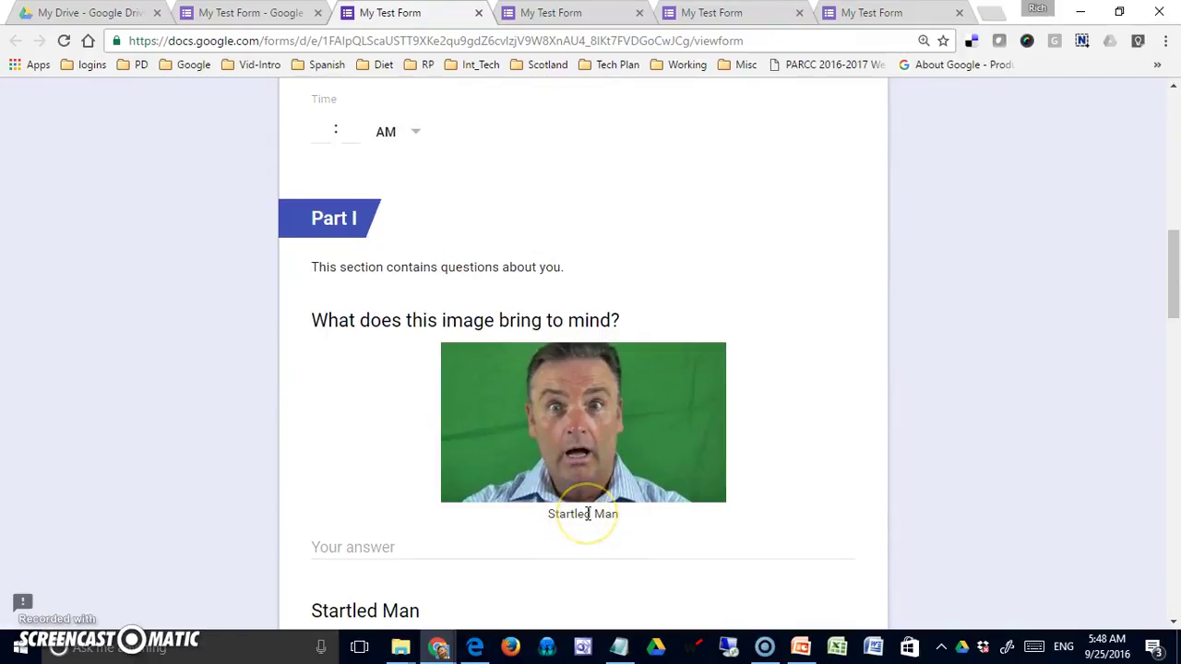
click(423, 547)
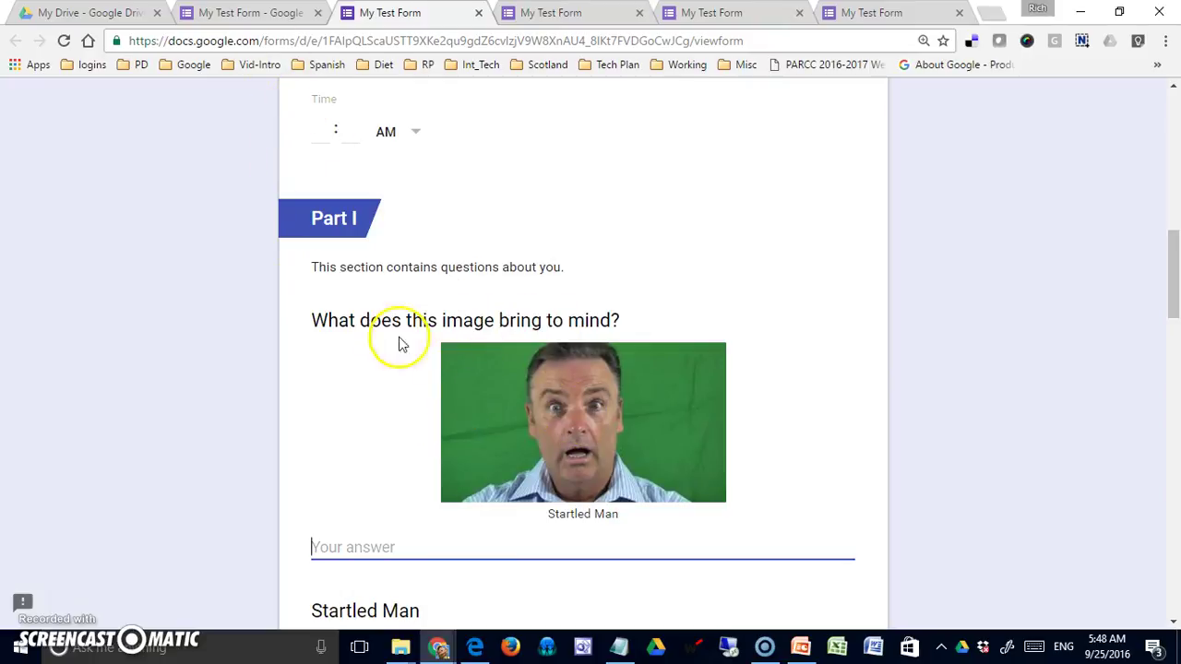
Back in the form editor, start adding a video after the "Startled Man" image item and search YouTube for "technology in the classroom"
click(263, 14)
scroll(580, 286, down, 4)
scroll(581, 285, down, 6)
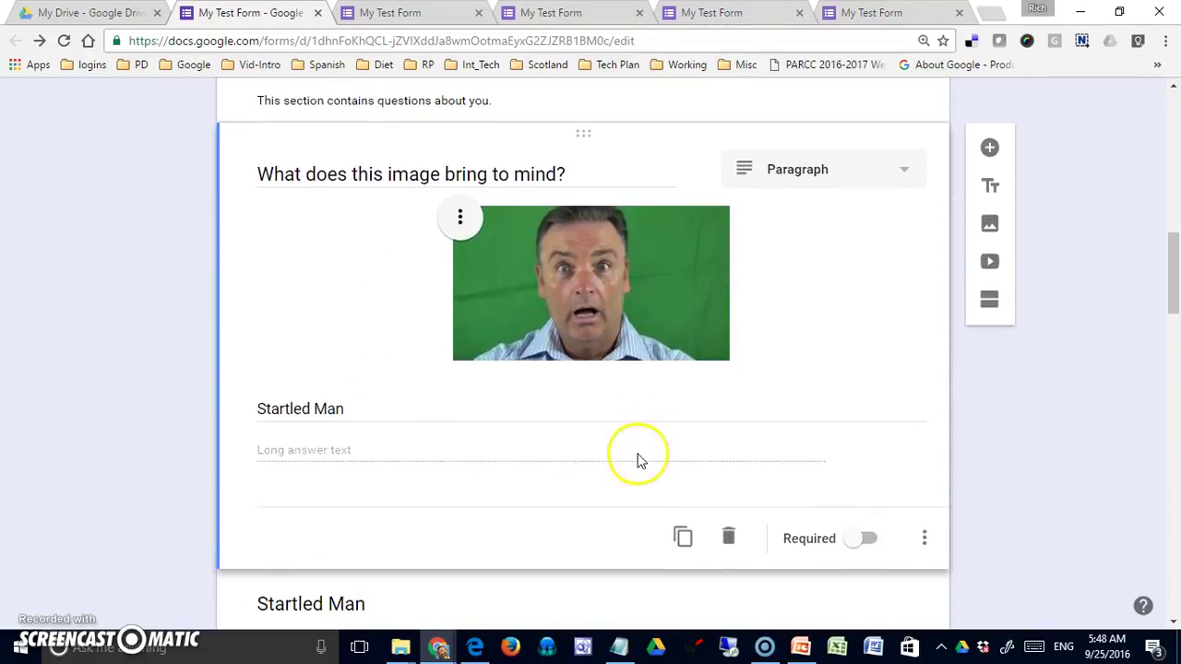
scroll(638, 460, down, 3)
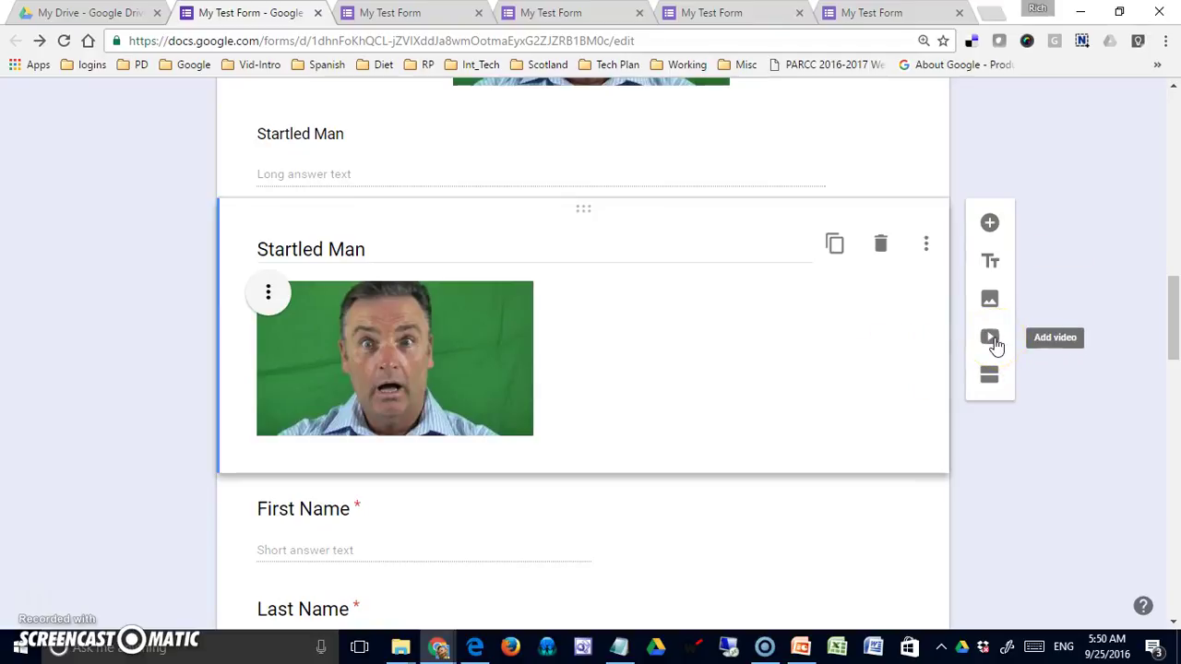
click(989, 338)
click(448, 251)
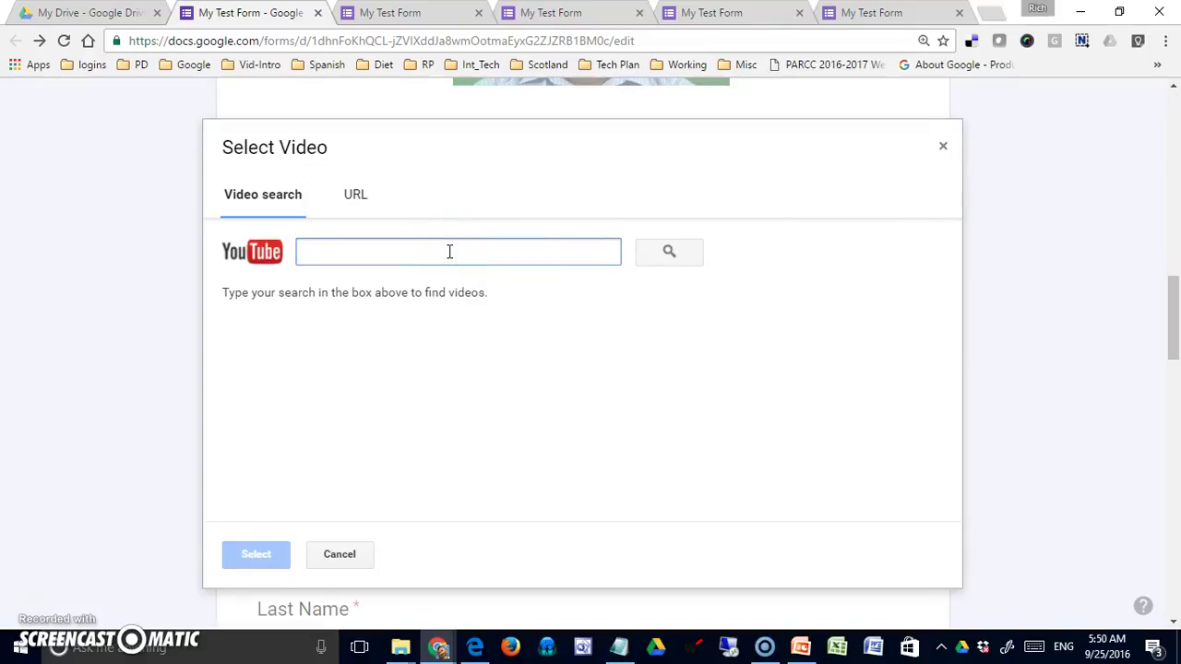
text(technology in the classroom)
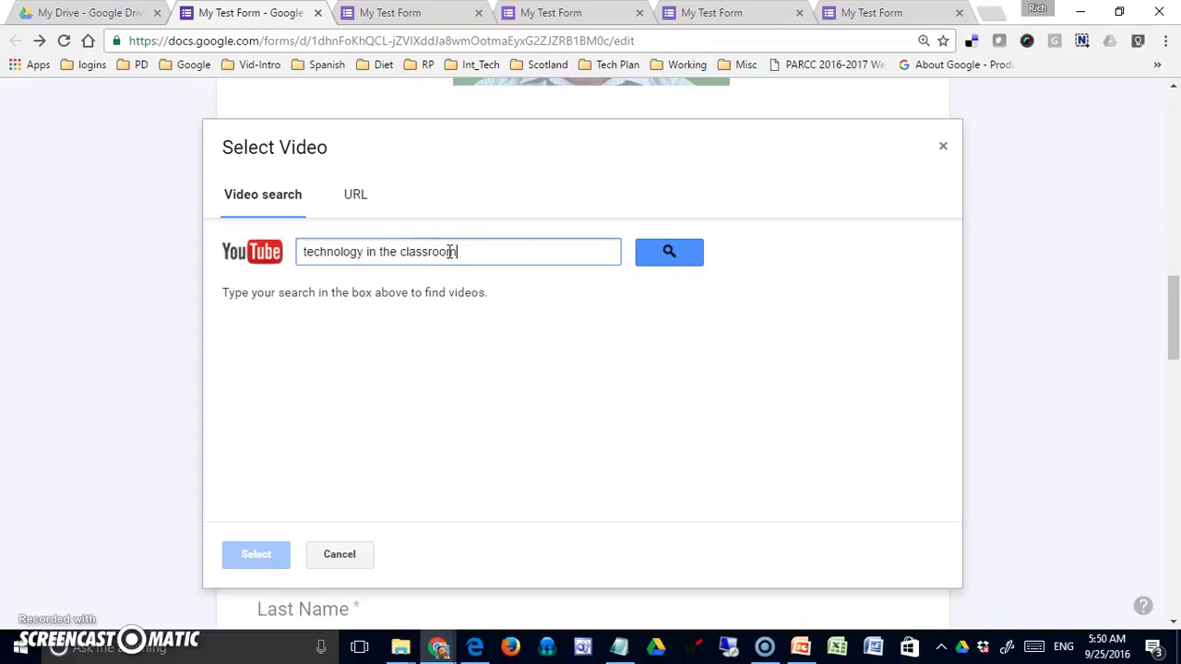
key(Return)
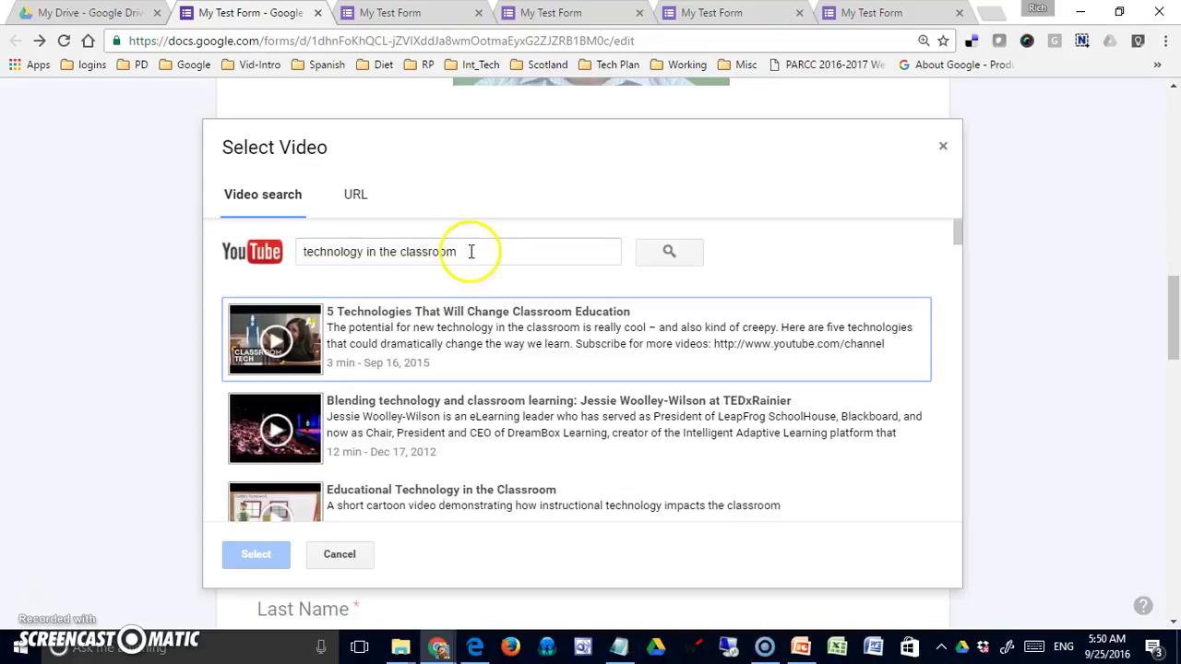
Play a bit of the "5 Technologies That Will Change Classroom Education" video, pause it and copy its video URL
click(284, 342)
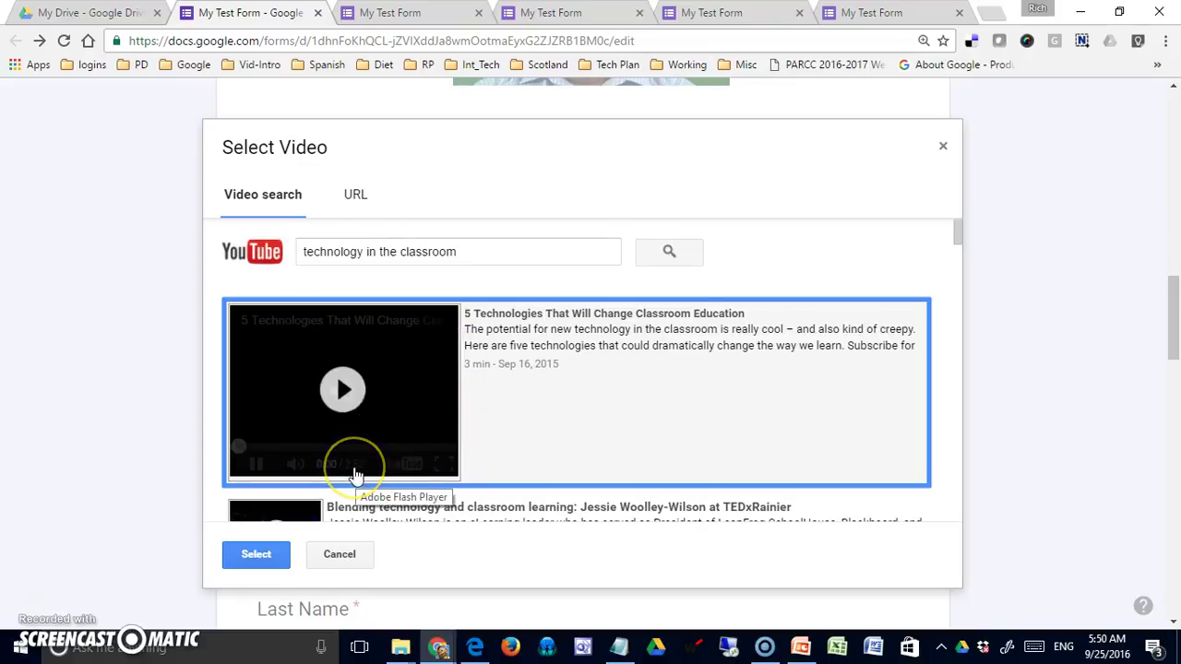
click(343, 389)
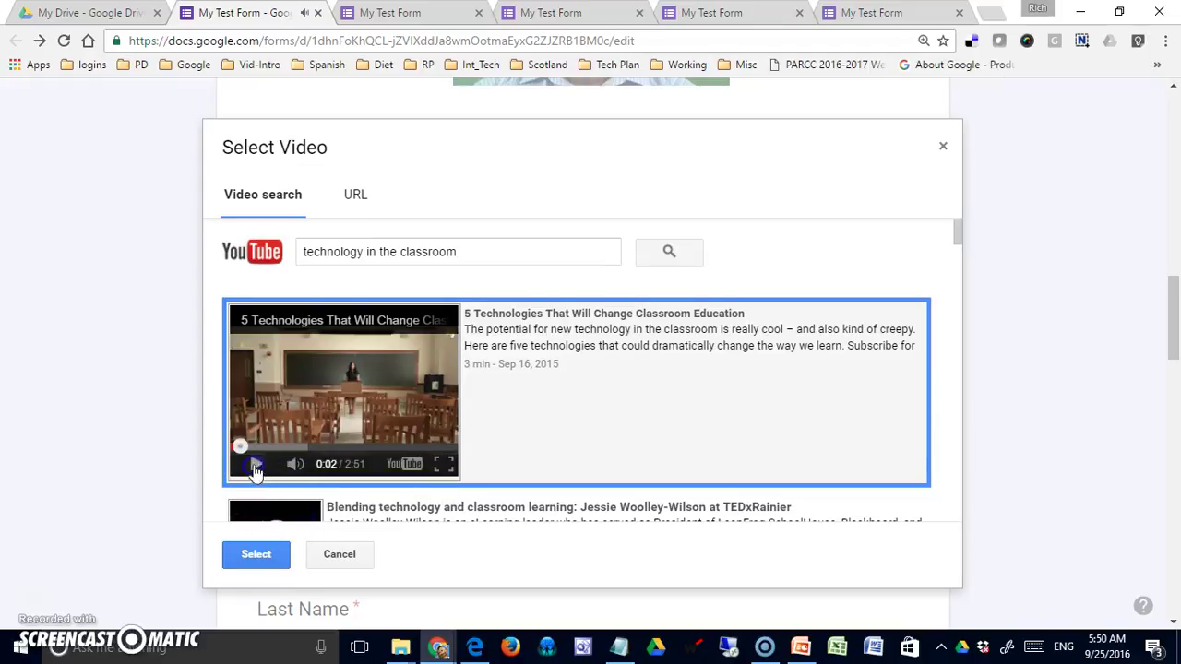
click(323, 392)
right_click(323, 399)
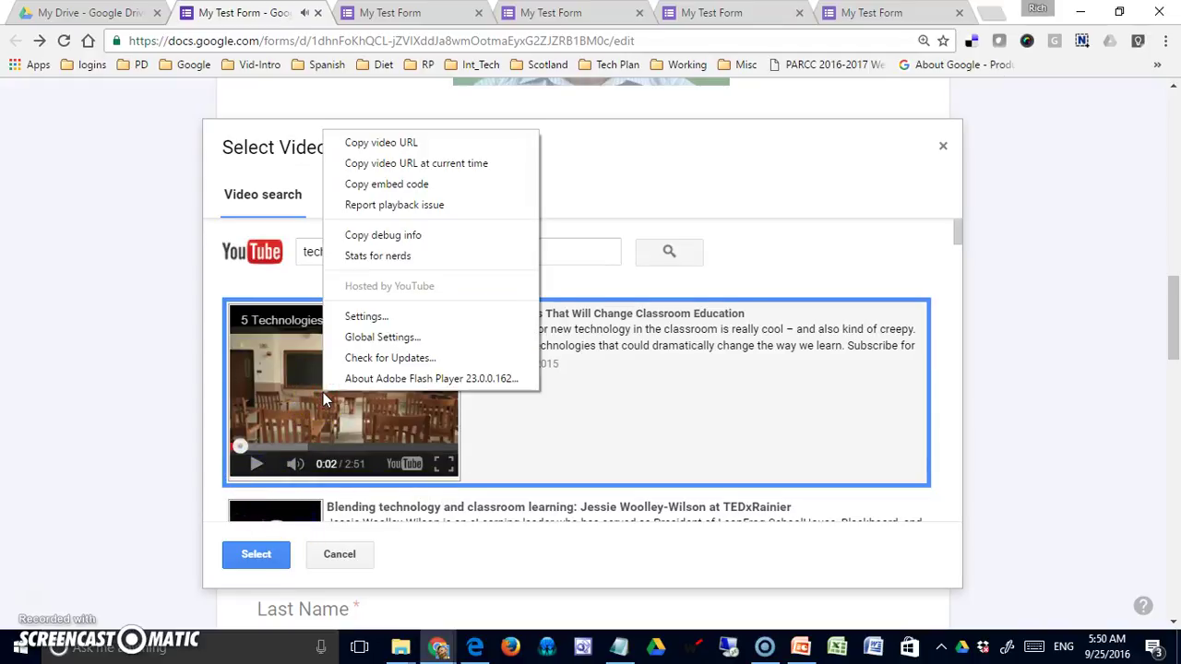
click(441, 144)
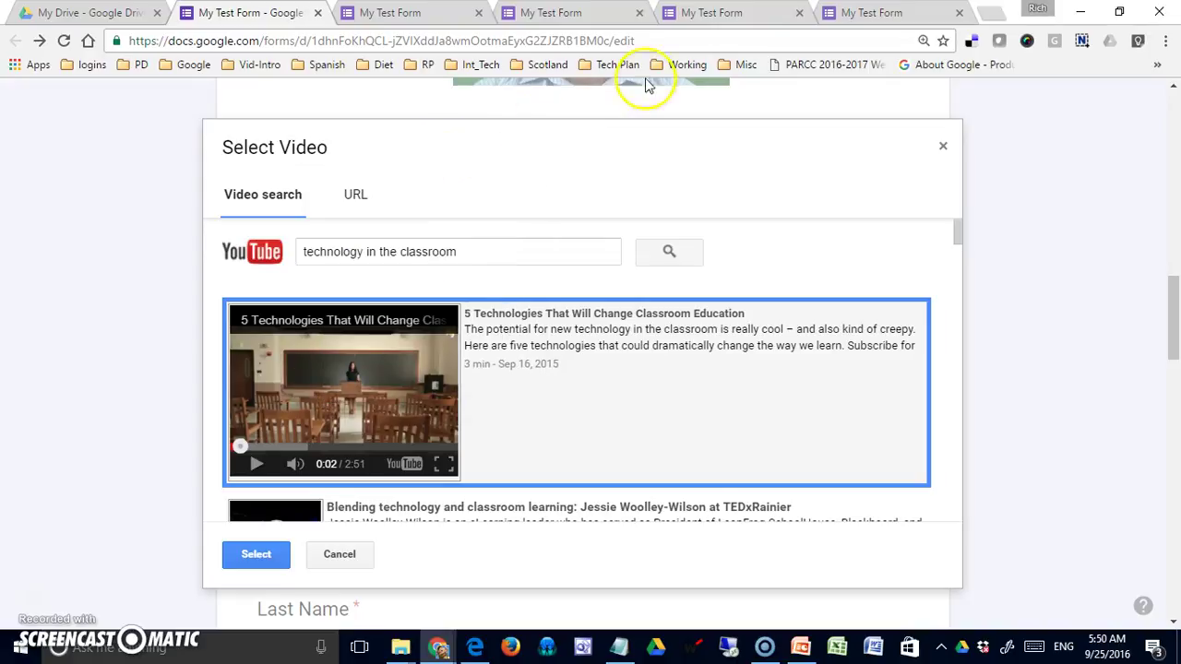
Open the copied video URL in a new browser tab on YouTube and copy the page's address
click(990, 18)
text(https://www.youtube.com/watch?feature=player_embedded&v=loFL5gT_m8I)
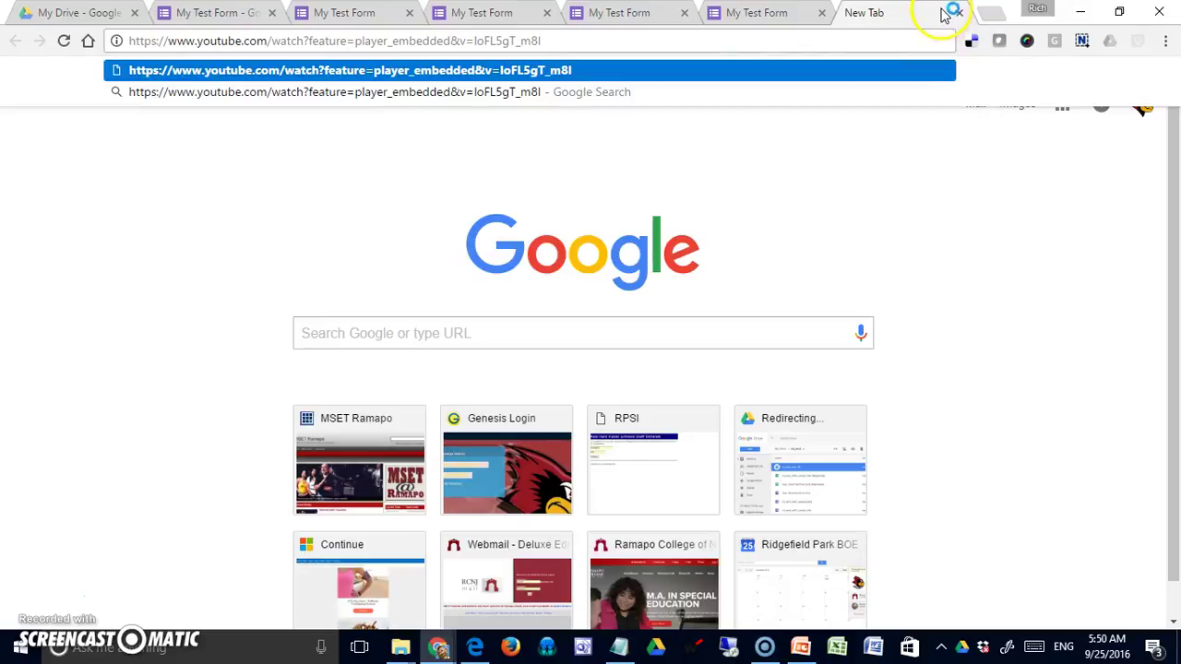
key(Return)
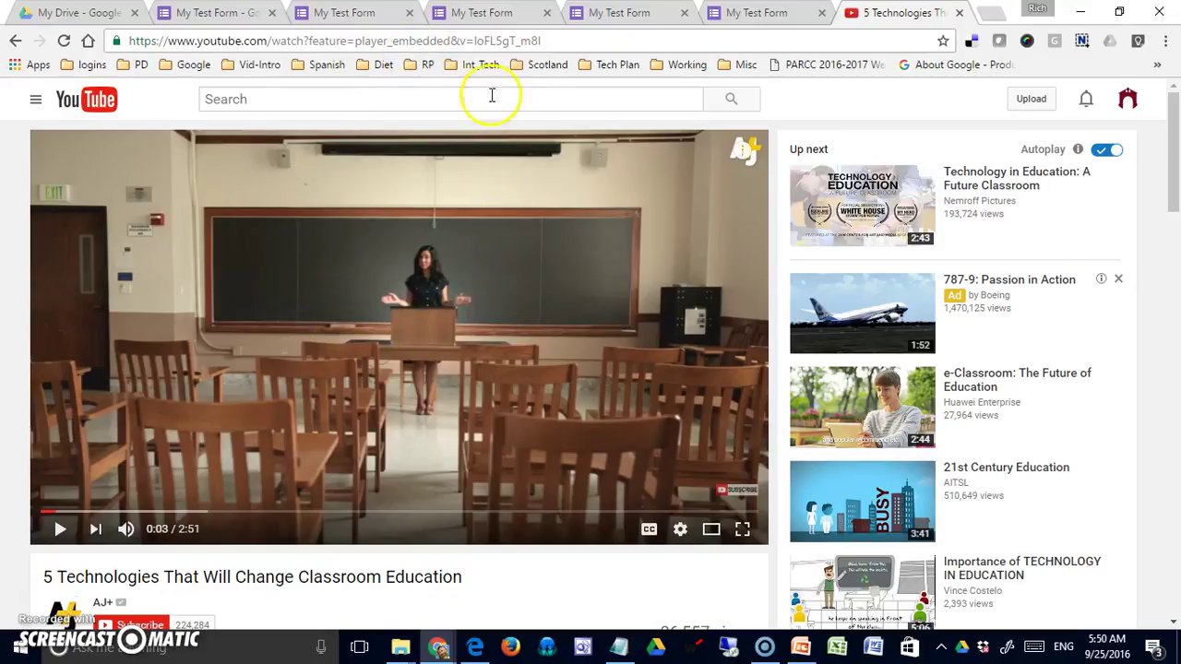
click(451, 43)
right_click(451, 44)
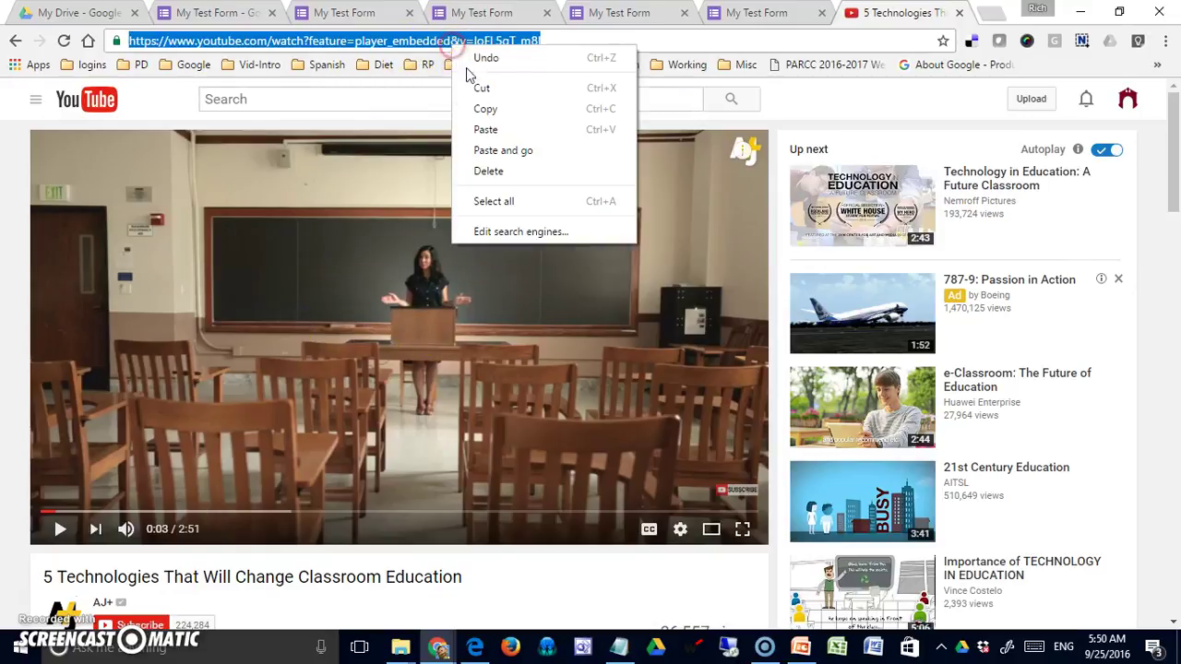
click(486, 110)
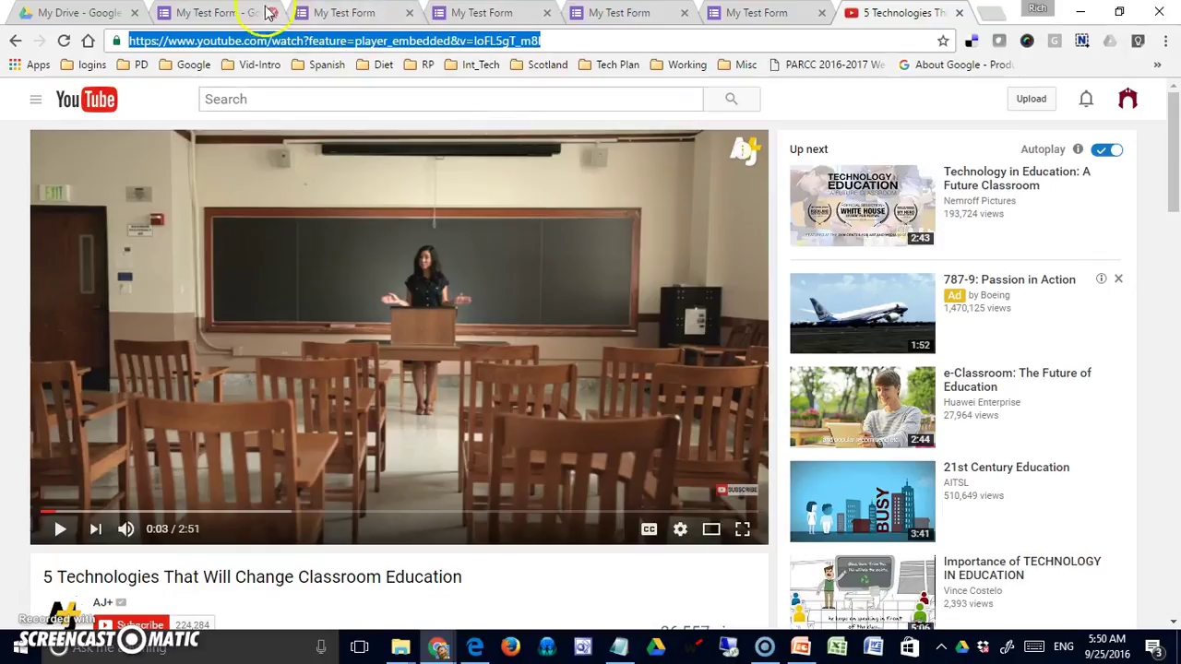
Insert the classroom technology video into the form by its pasted YouTube URL
click(222, 12)
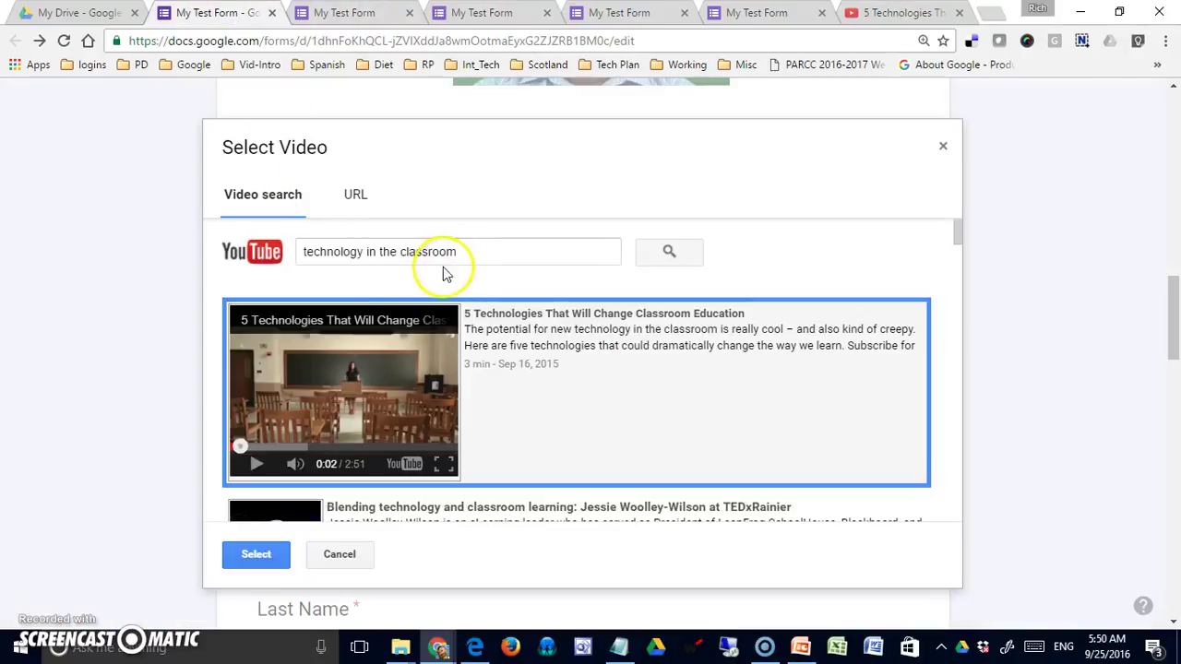
click(368, 196)
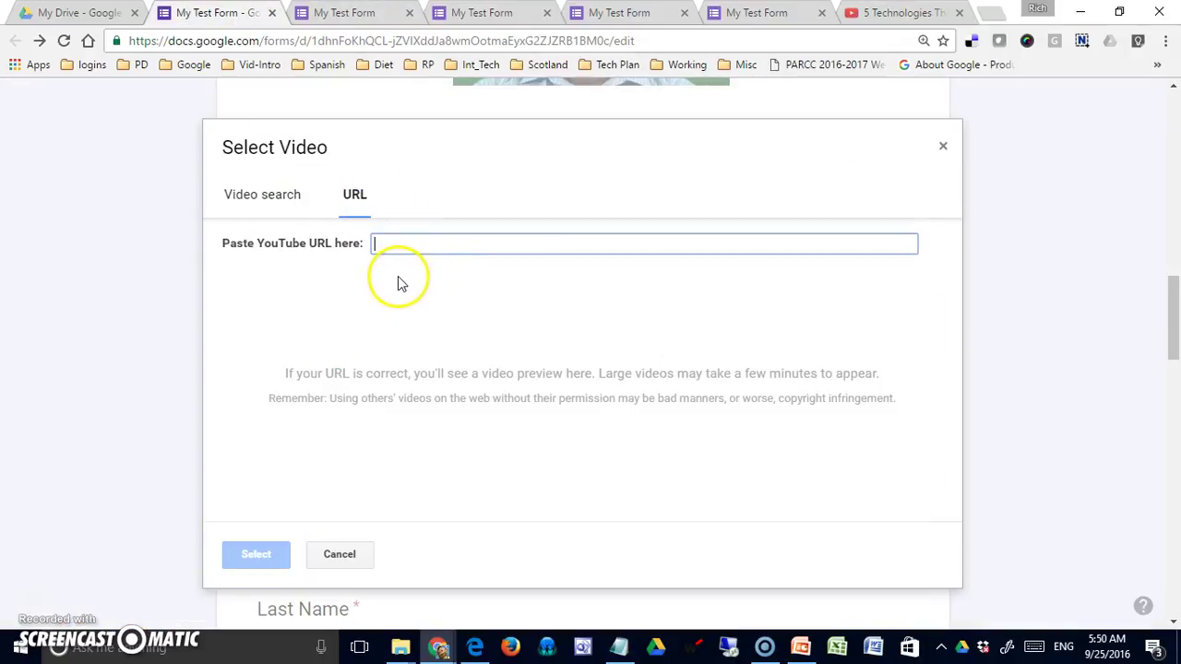
key(ctrl+v)
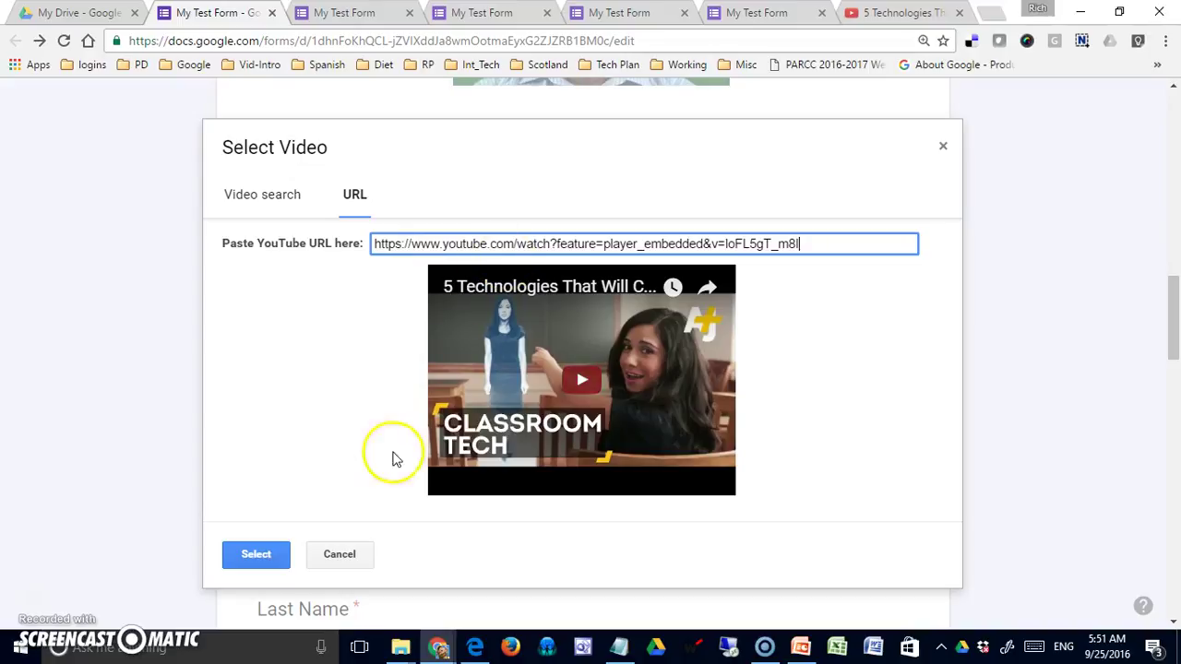
click(261, 554)
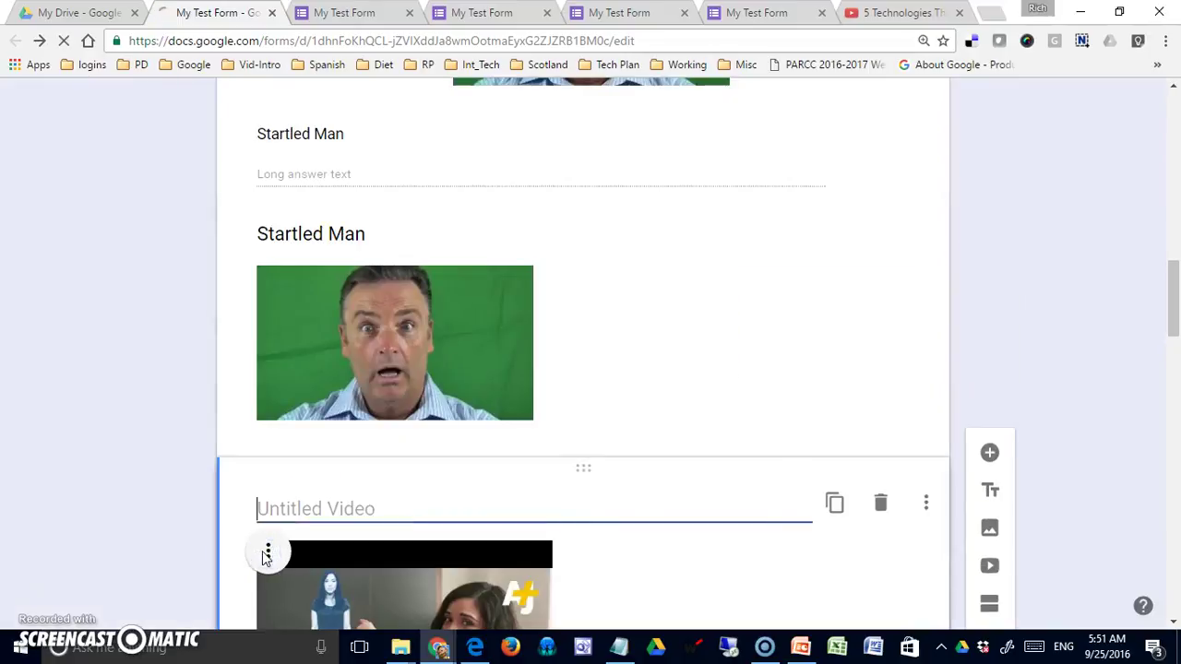
Title the inserted video item "About technology in the classroom" and check its caption option without changing it
scroll(485, 456, down, 3)
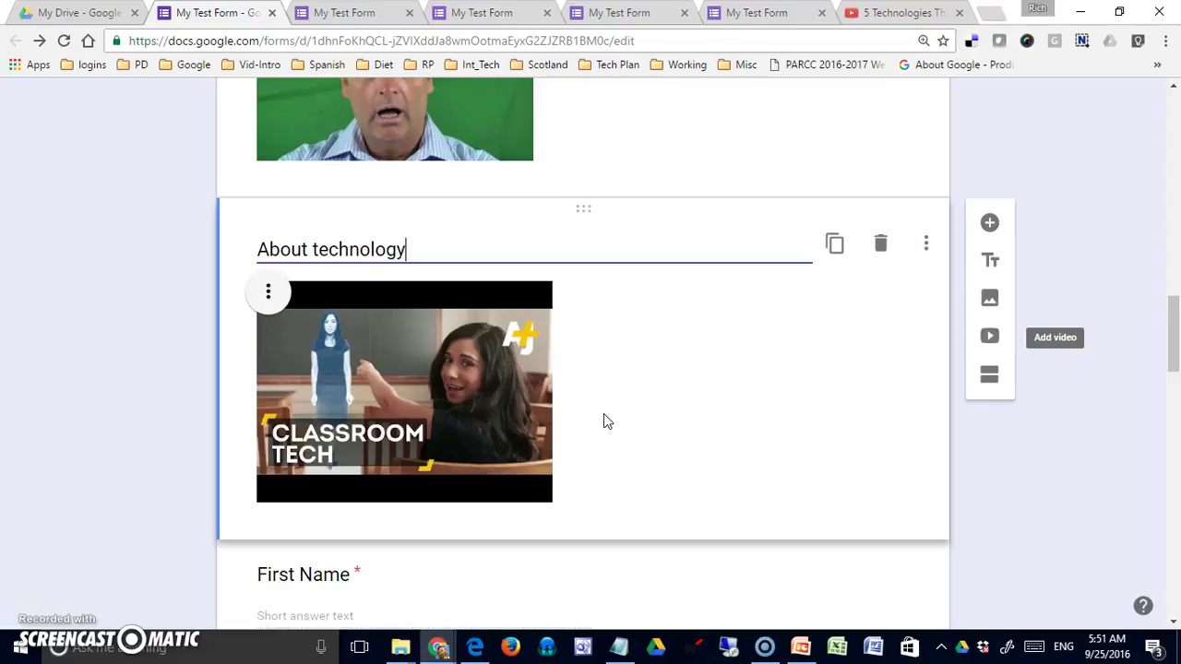
text(clas)
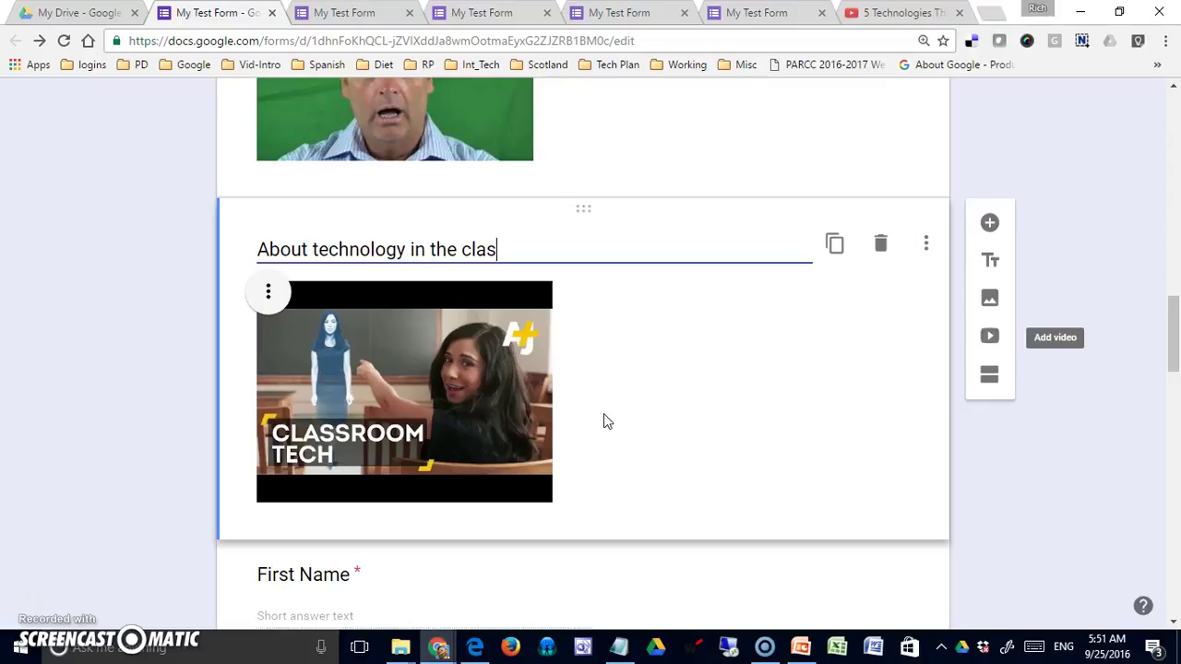
text(sroom)
click(927, 242)
click(995, 334)
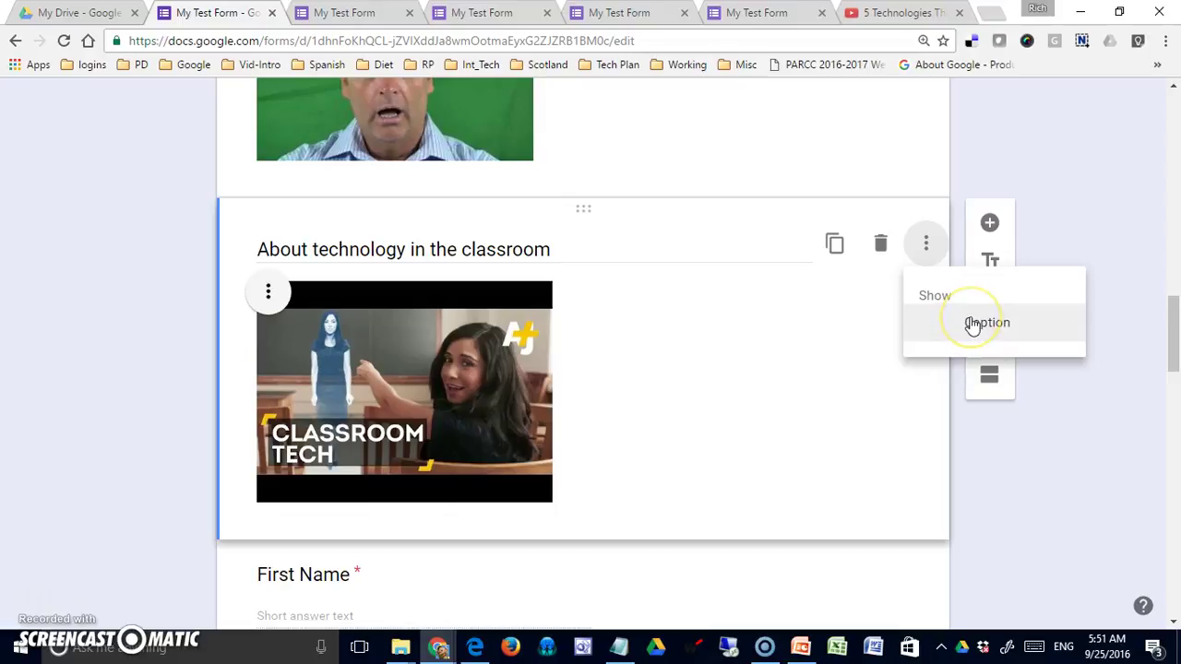
click(833, 306)
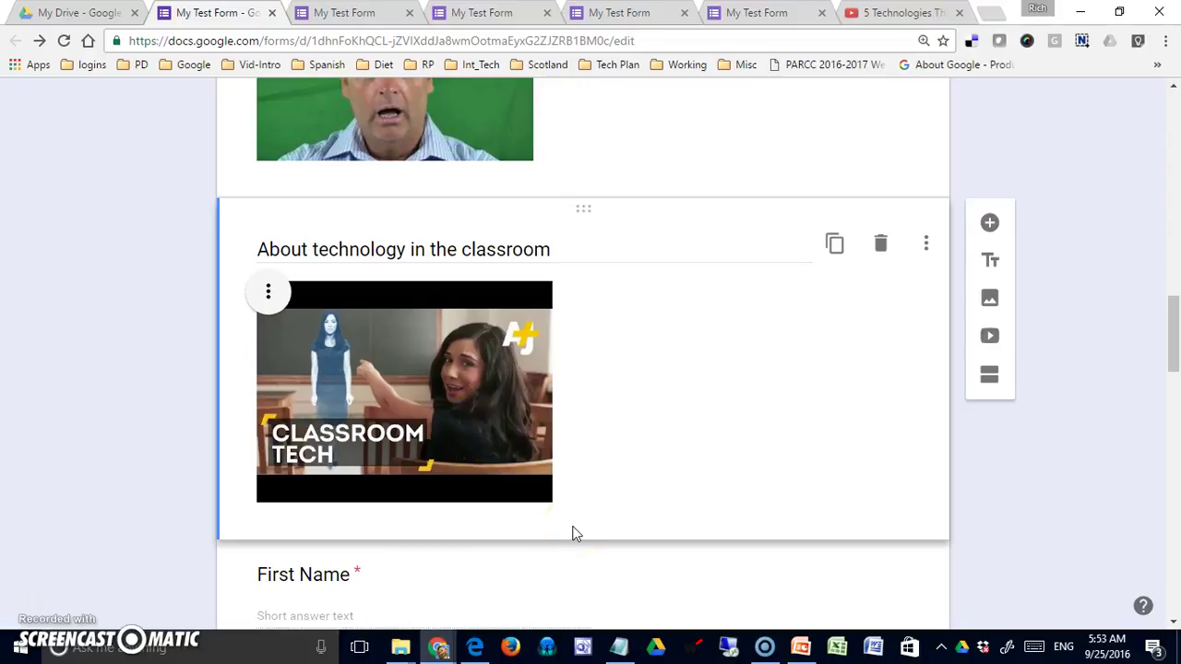
Add a new section directly after the "About technology in the classroom" video item
click(987, 380)
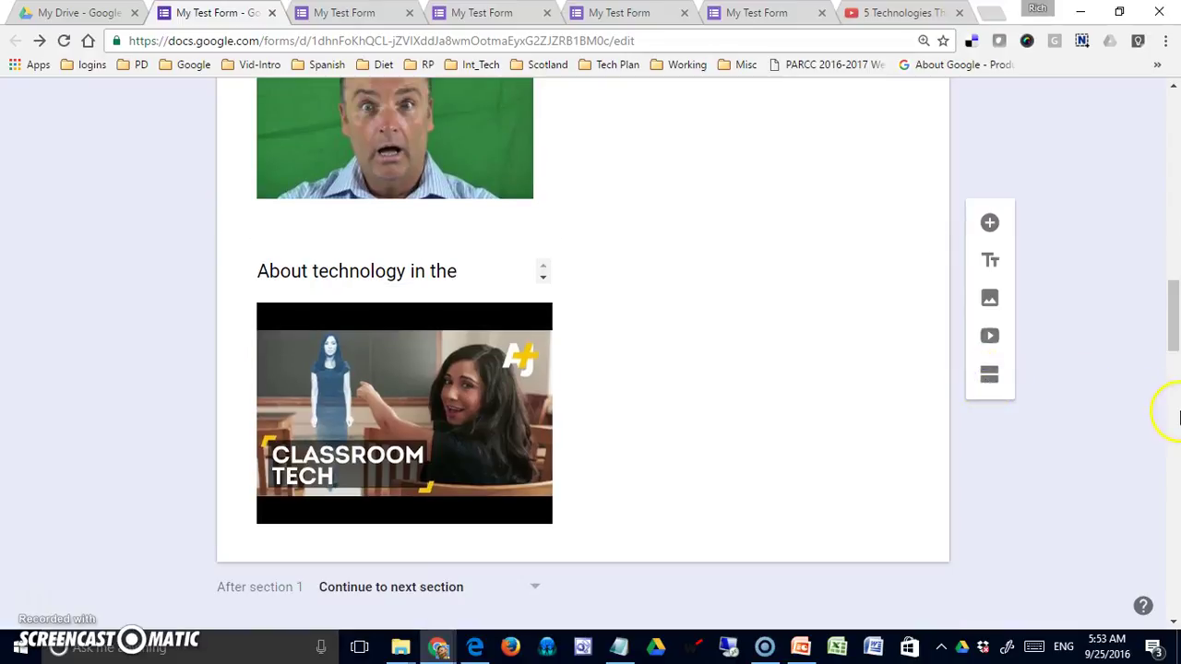
drag(1172, 341, 1159, 401)
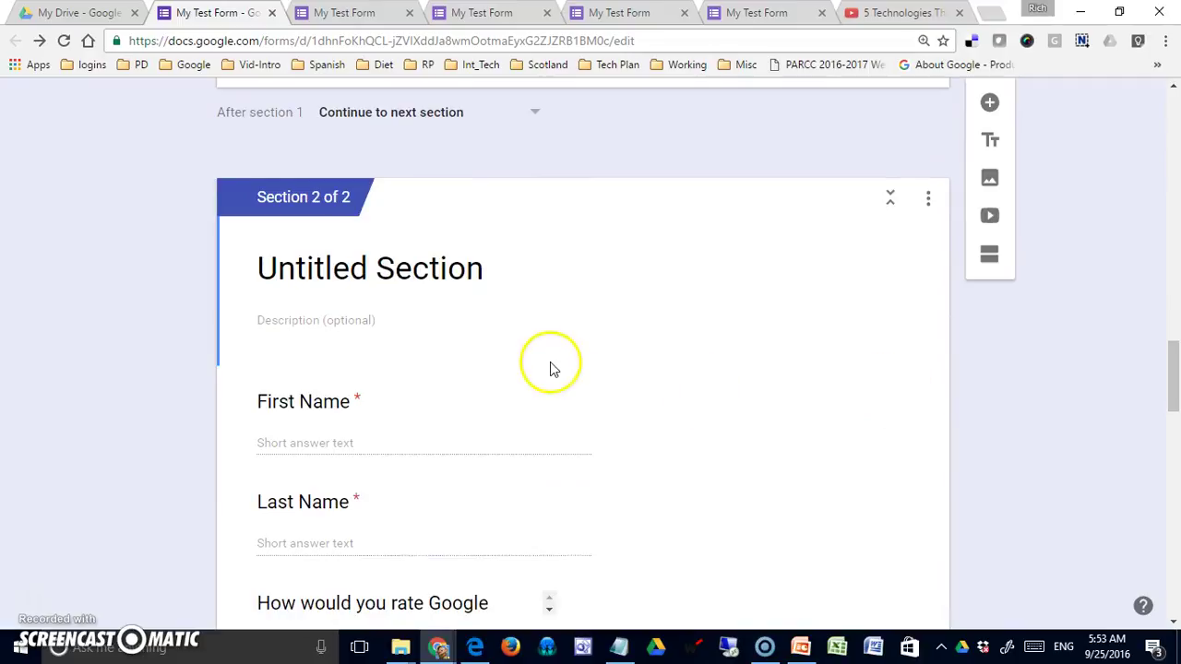
scroll(551, 370, down, 6)
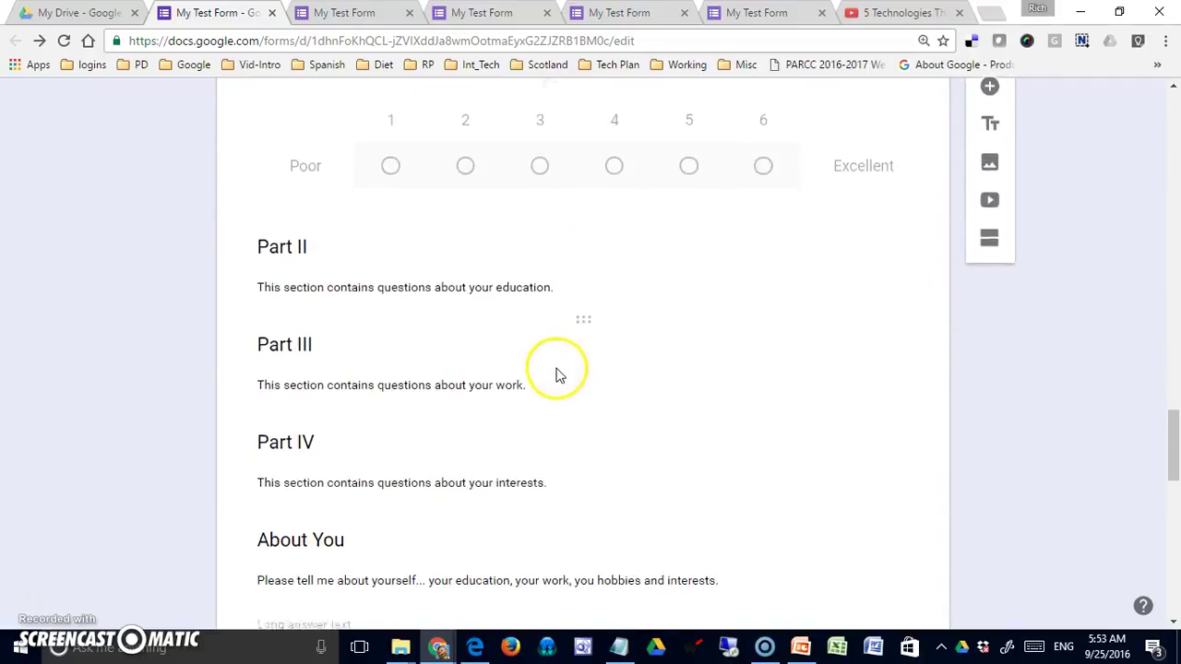
scroll(556, 375, down, 3)
click(1174, 420)
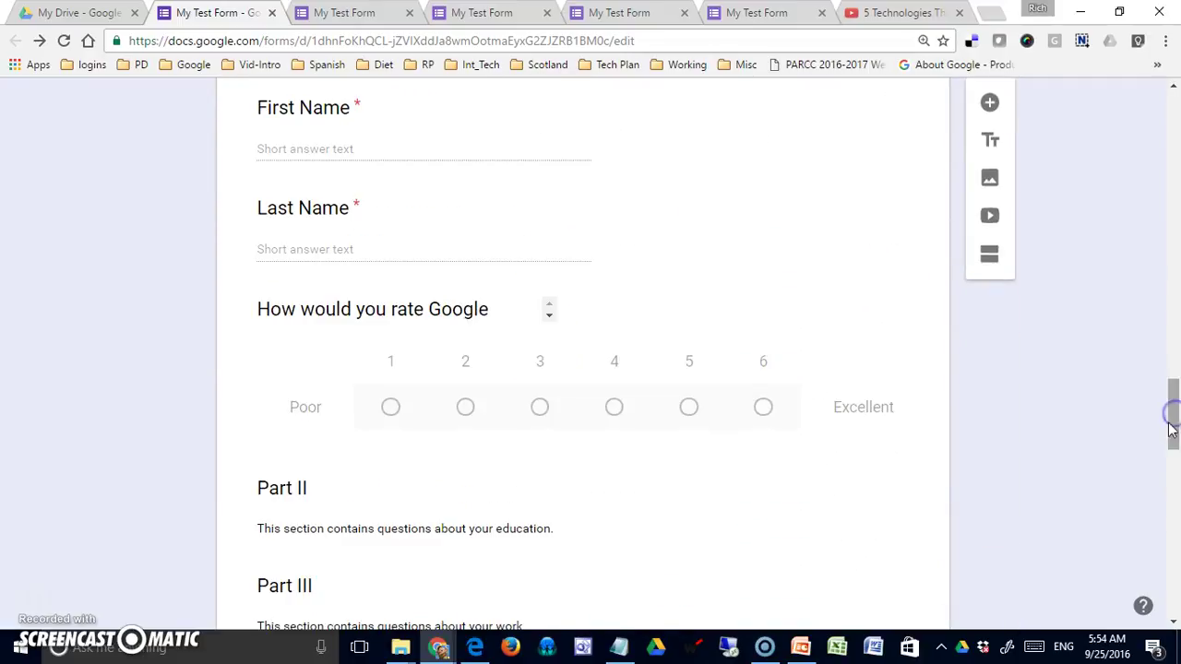
scroll(736, 551, up, 3)
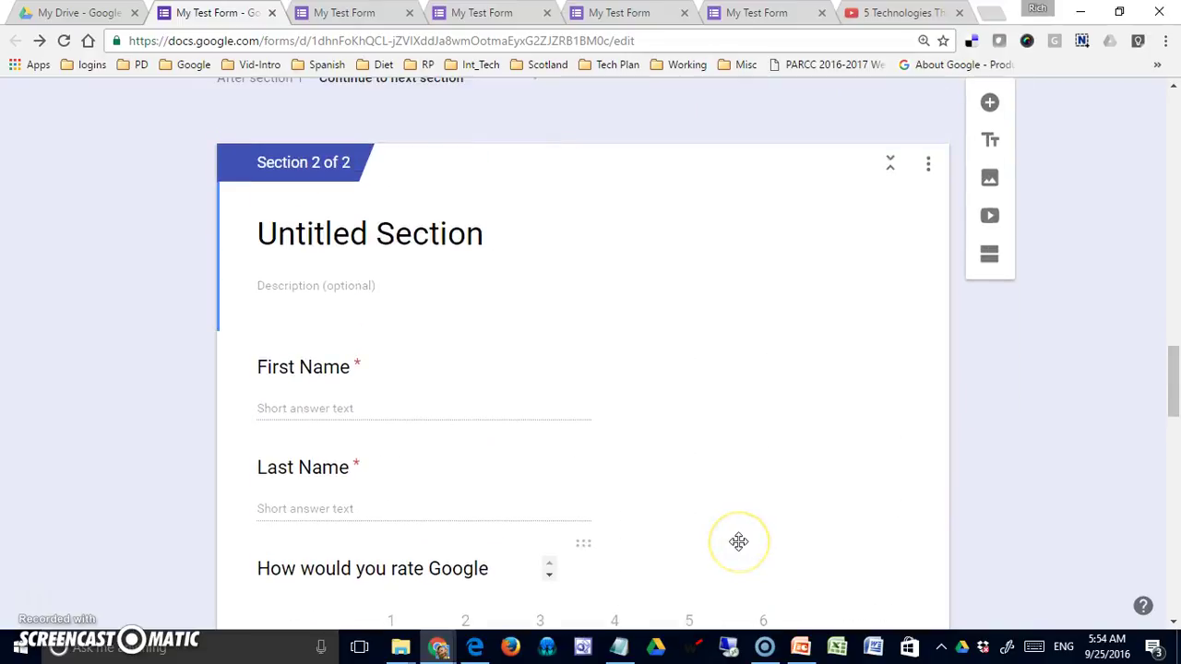
scroll(738, 541, up, 10)
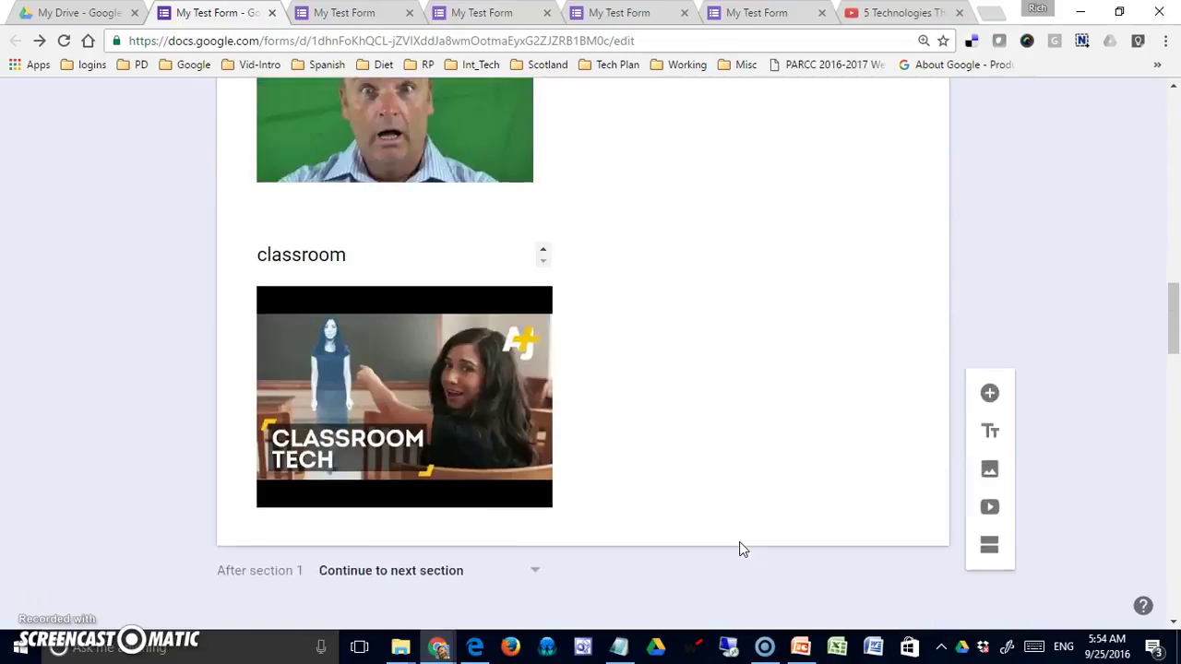
scroll(743, 549, up, 6)
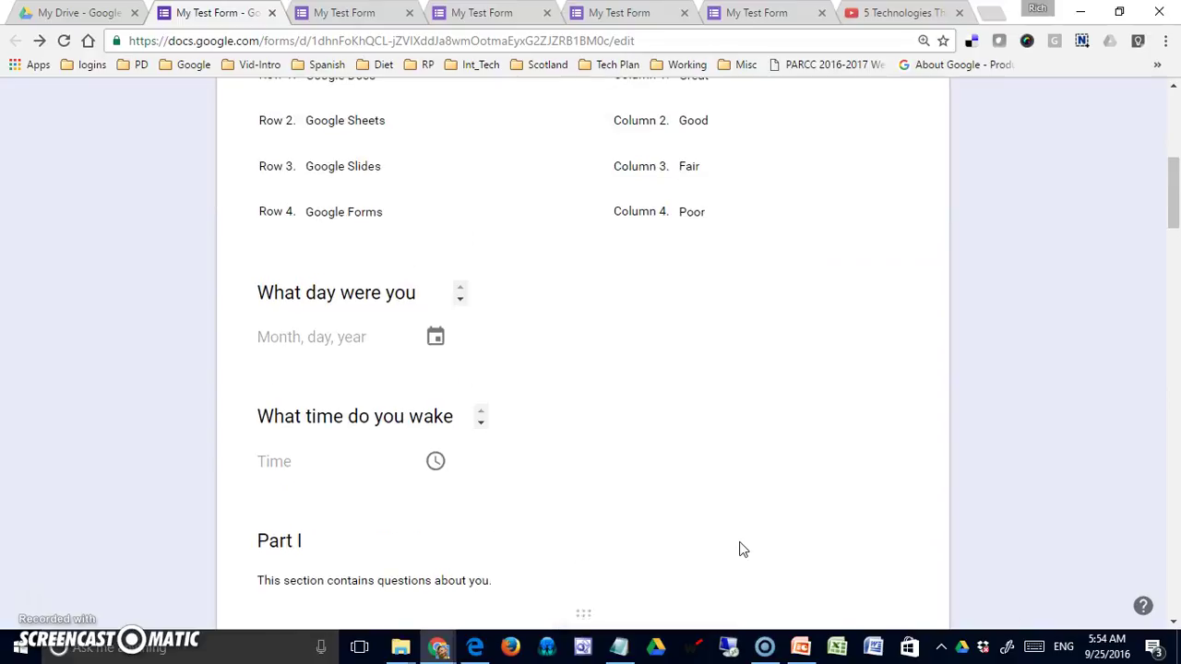
Move the "Are you a student?" question from section 2 to the beginning of section 1
scroll(742, 548, down, 5)
scroll(743, 548, down, 13)
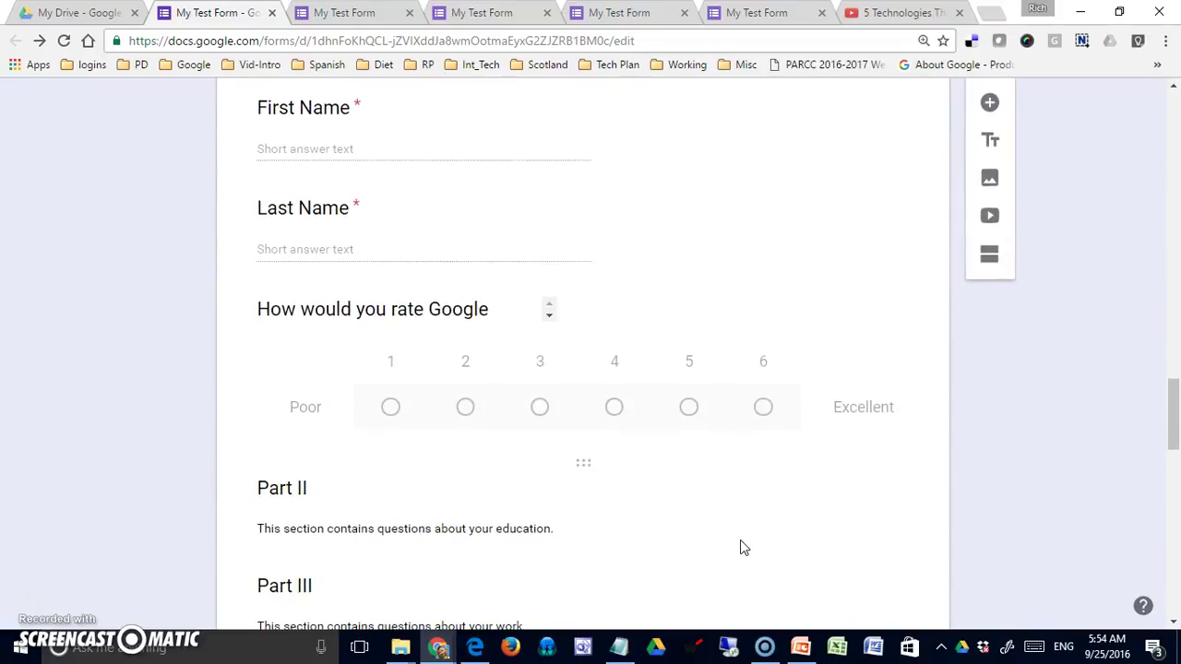
scroll(742, 548, down, 4)
scroll(741, 544, down, 4)
scroll(743, 548, up, 1)
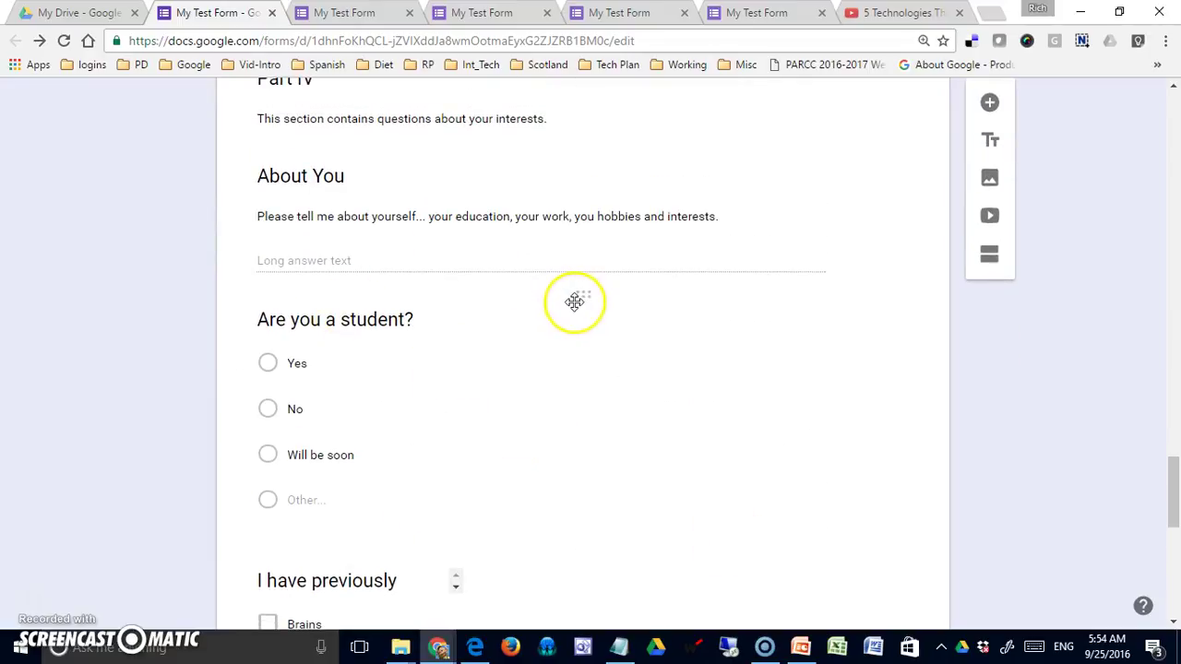
mouse_move(582, 294)
mouse_down()
mouse_move(656, 86)
mouse_move(614, 129)
mouse_move(574, 312)
mouse_up()
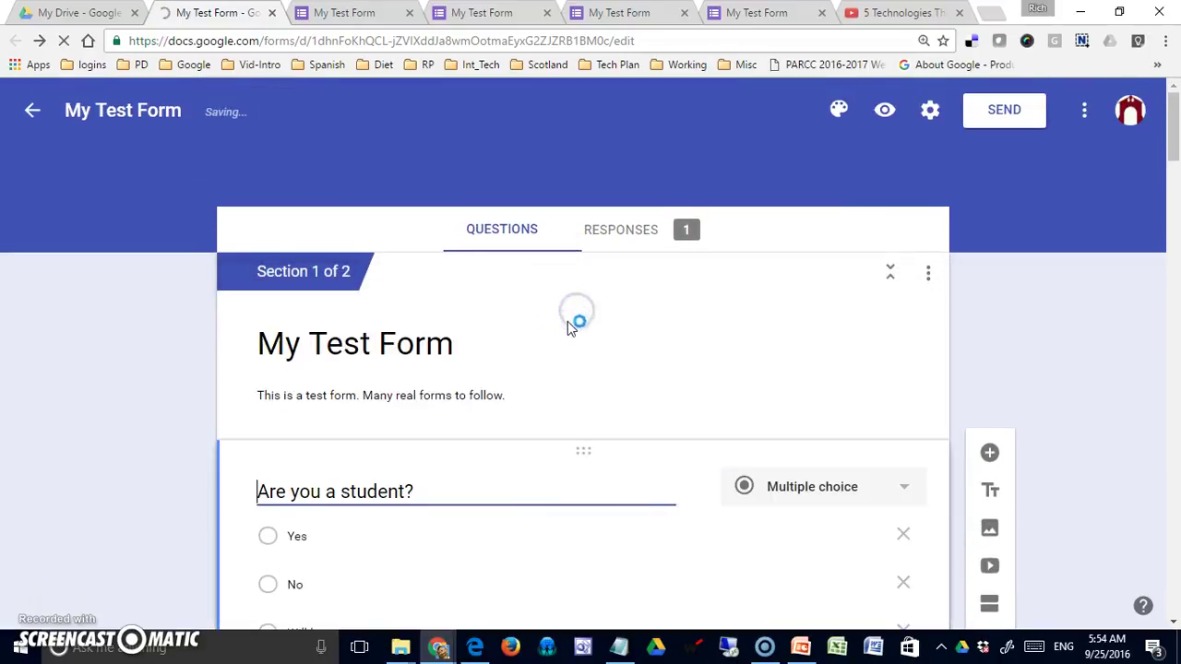
Turn on "Go to section based on answer" for the "Are you a student?" question
scroll(557, 350, down, 2)
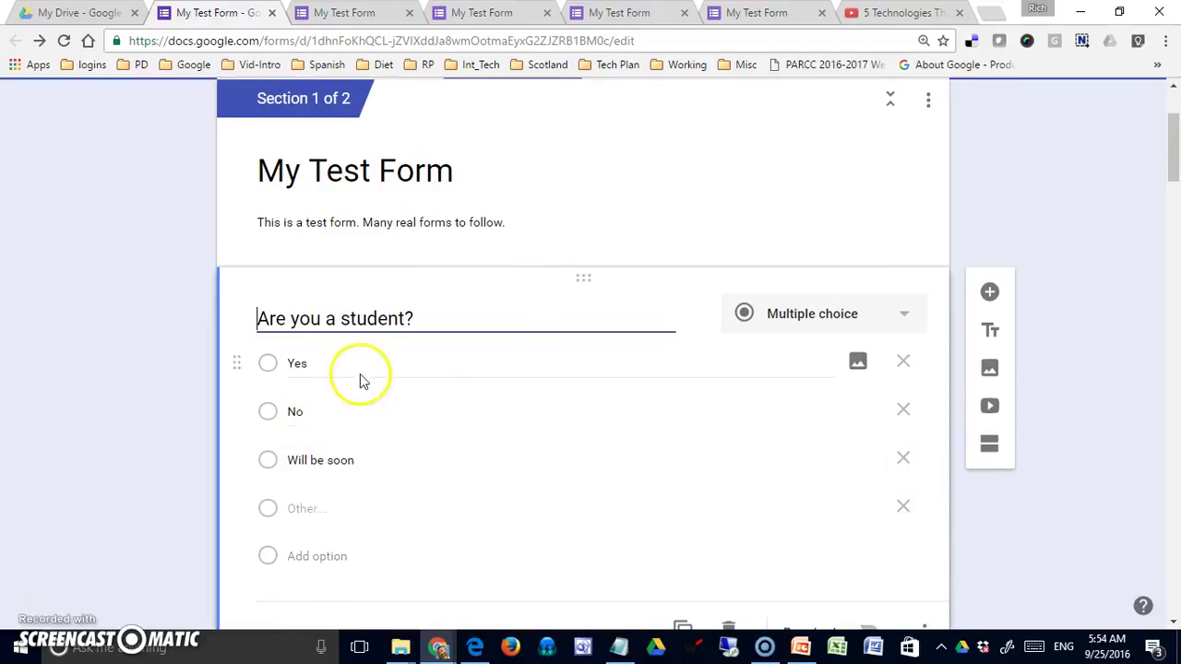
scroll(962, 448, down, 2)
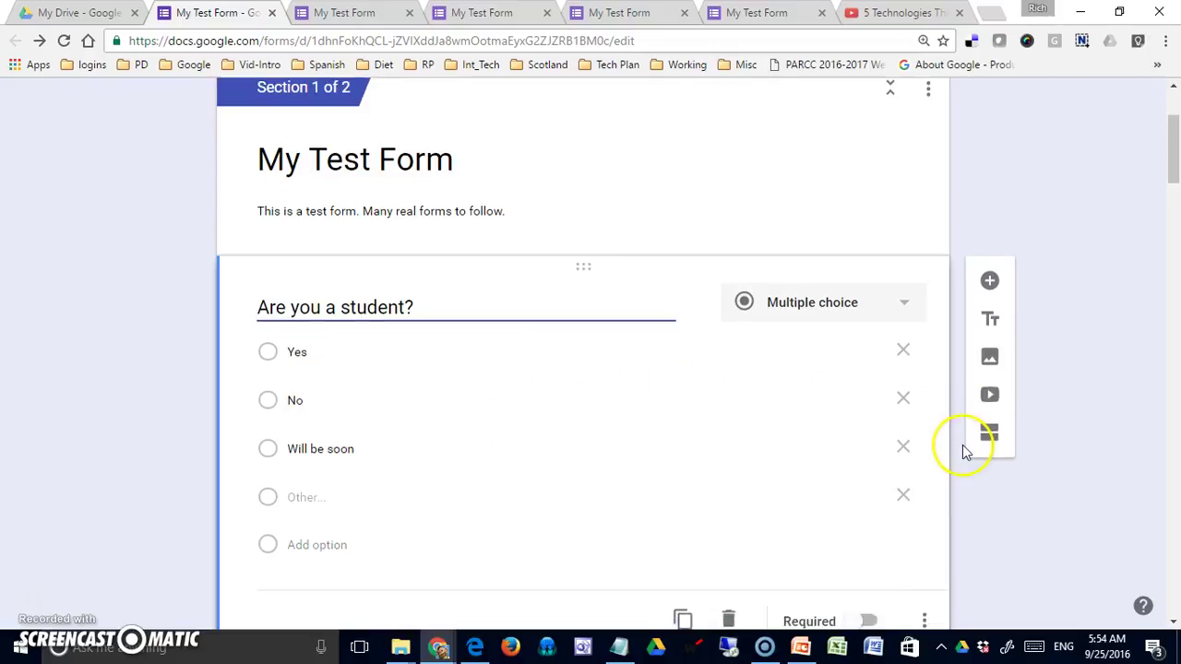
click(924, 461)
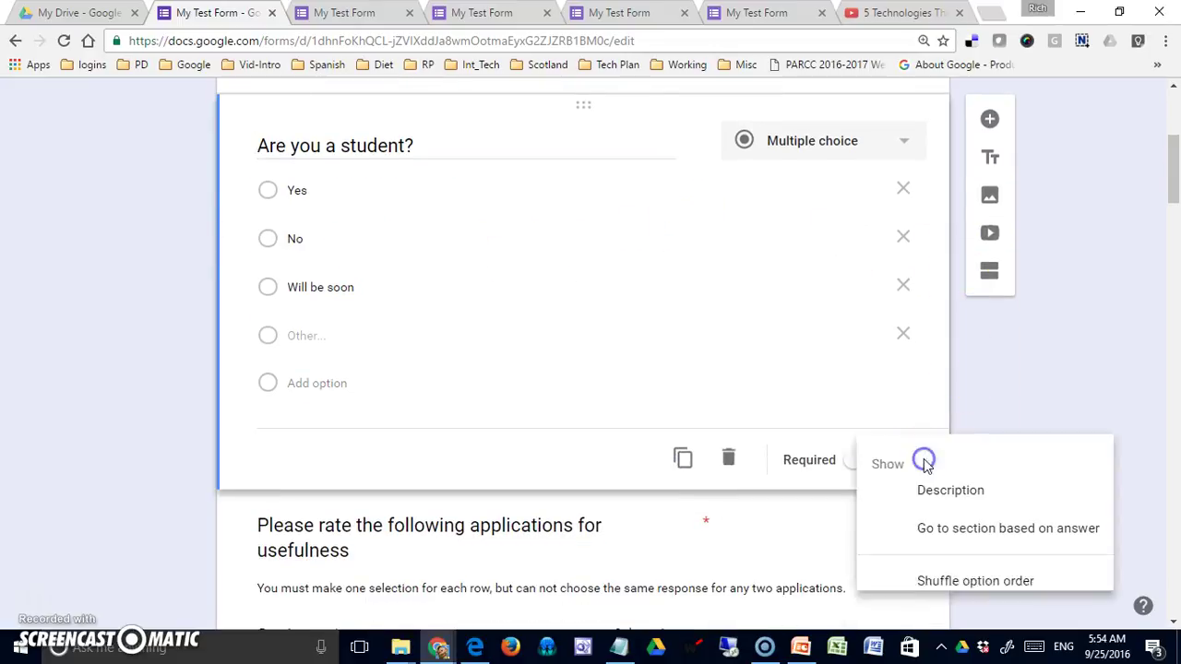
click(930, 522)
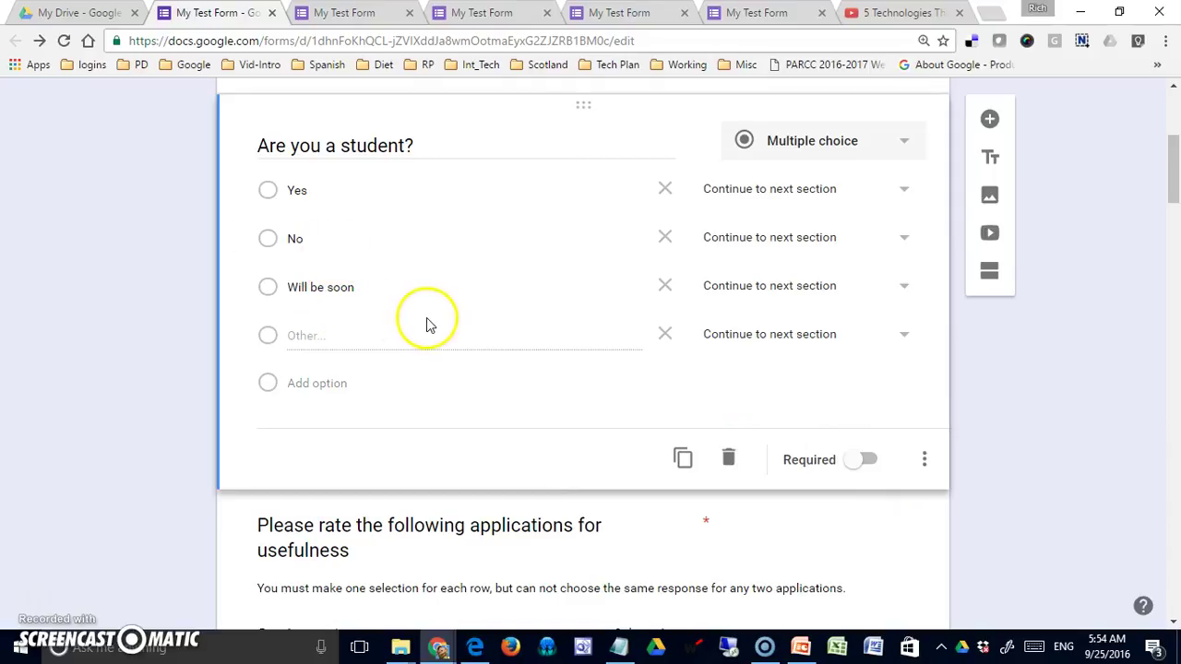
Route the "Yes" answer of the "Are you a student?" question to section 2
click(905, 190)
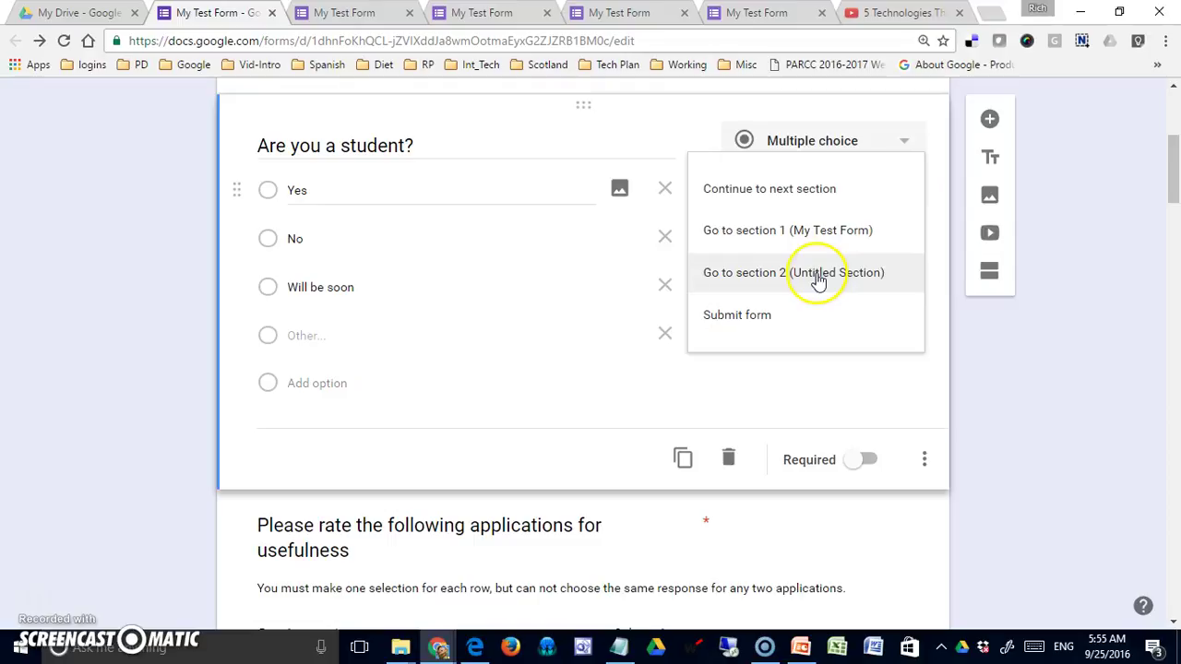
click(818, 274)
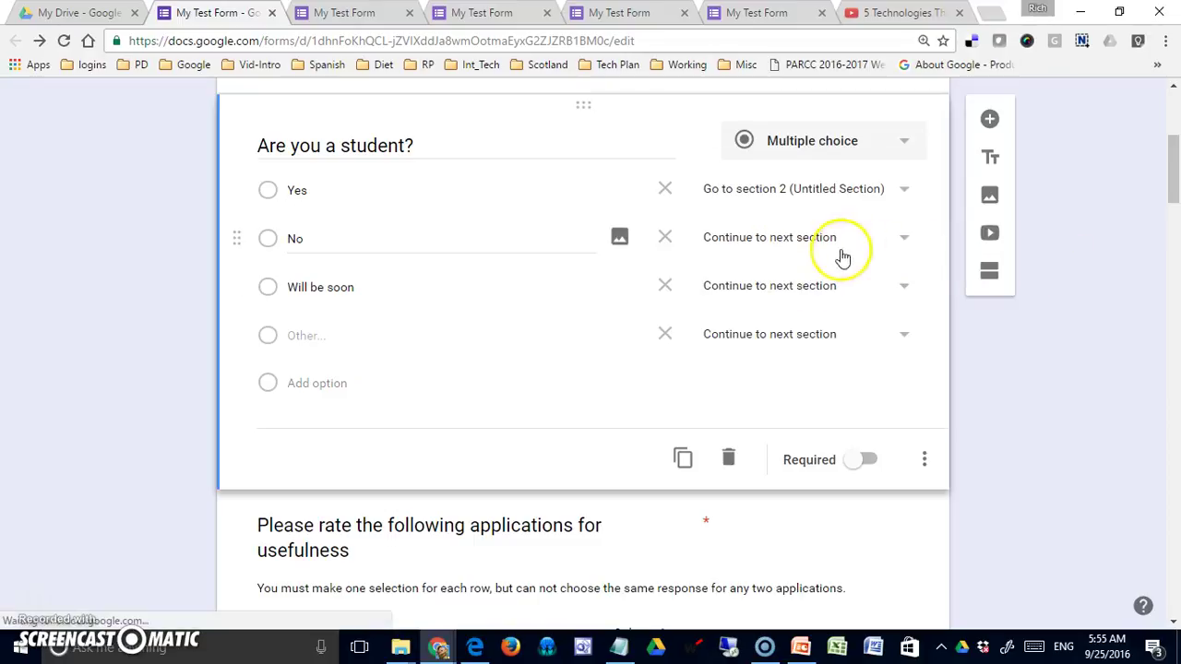
click(908, 241)
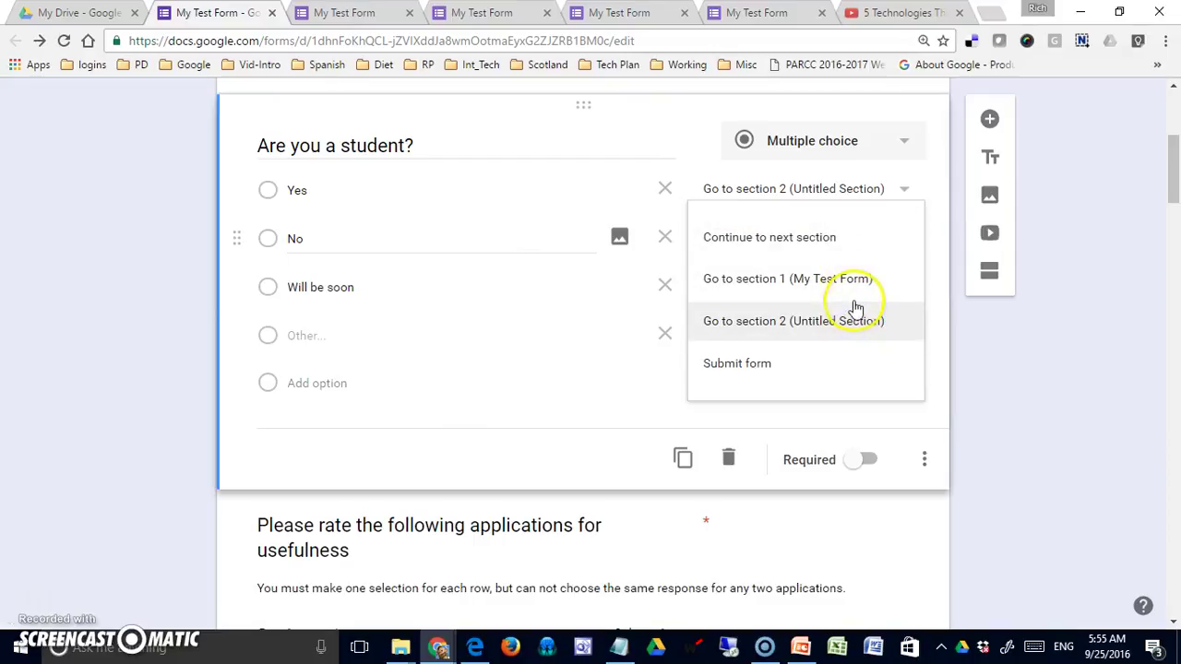
click(995, 317)
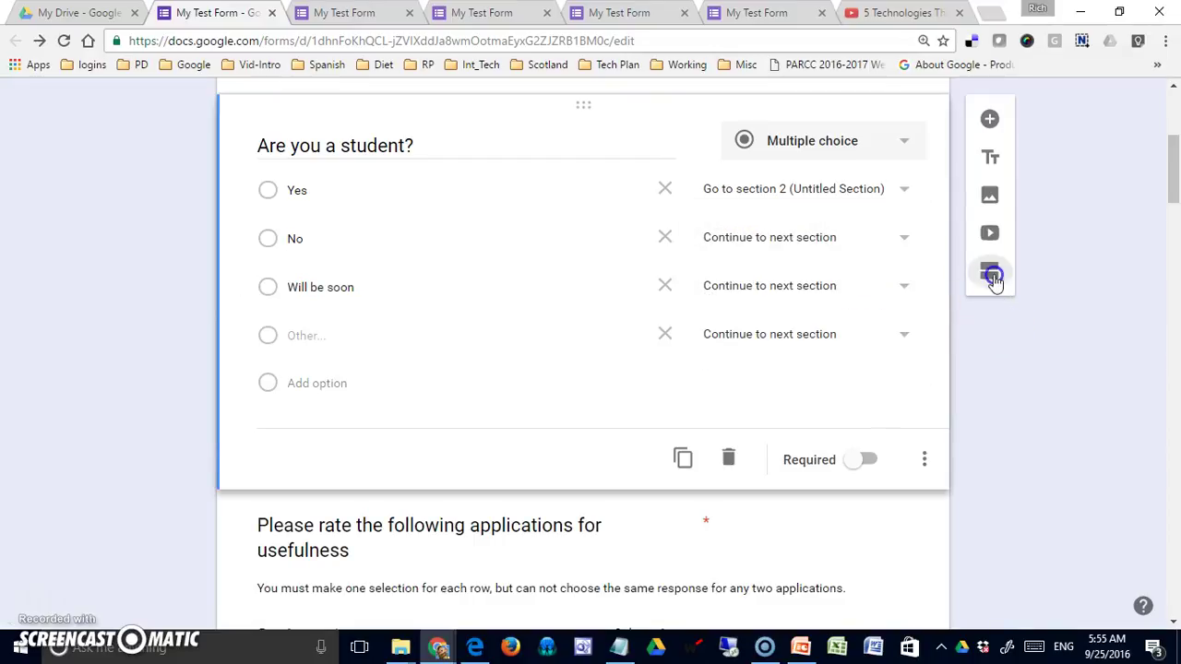
Add two new sections directly after the "Are you a student?" question
click(992, 277)
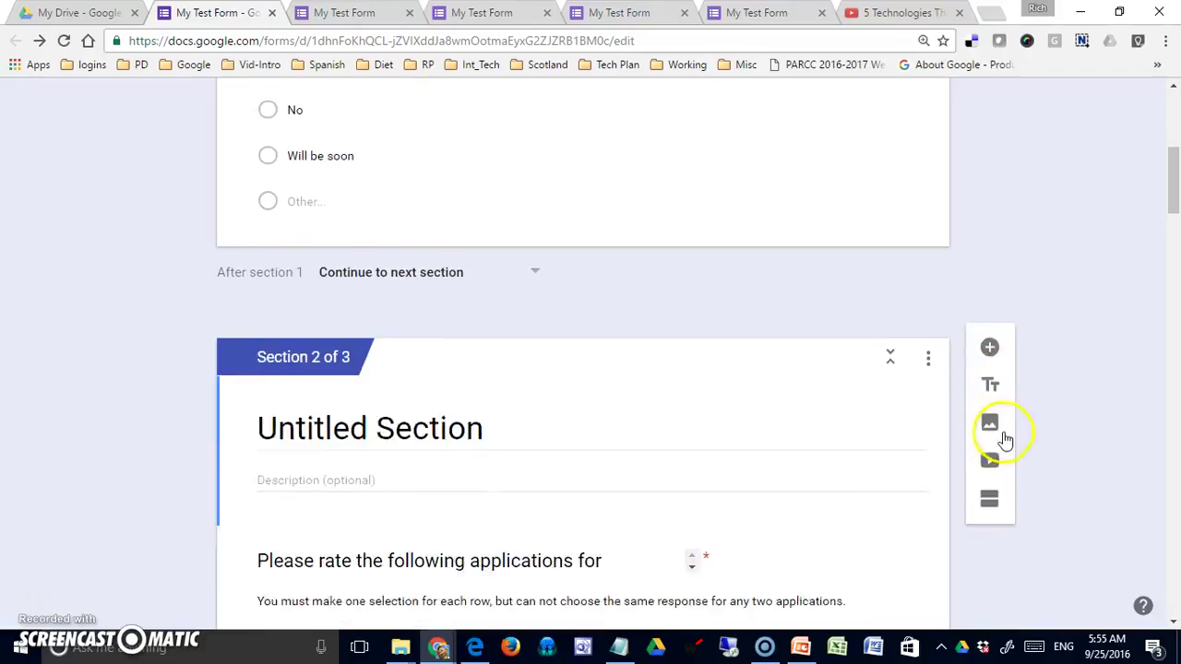
click(991, 608)
In "Are you a student?", route "Yes" to section 2, "No" to section 3 and "Will be soon" to section 4
scroll(981, 477, up, 4)
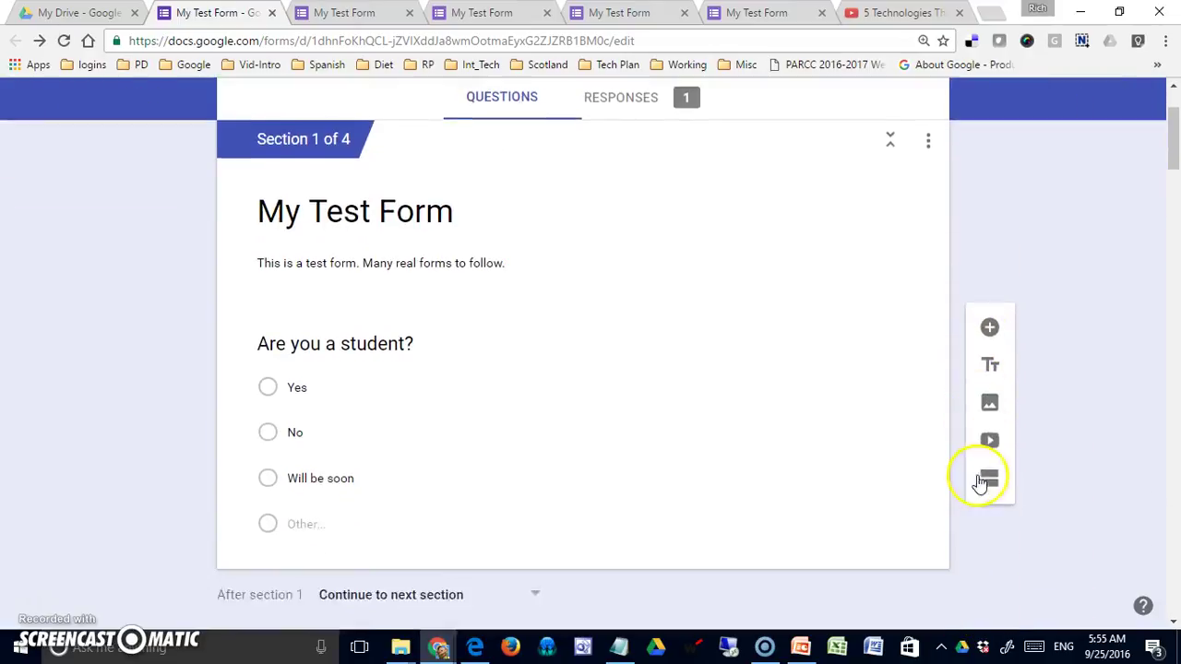
click(799, 374)
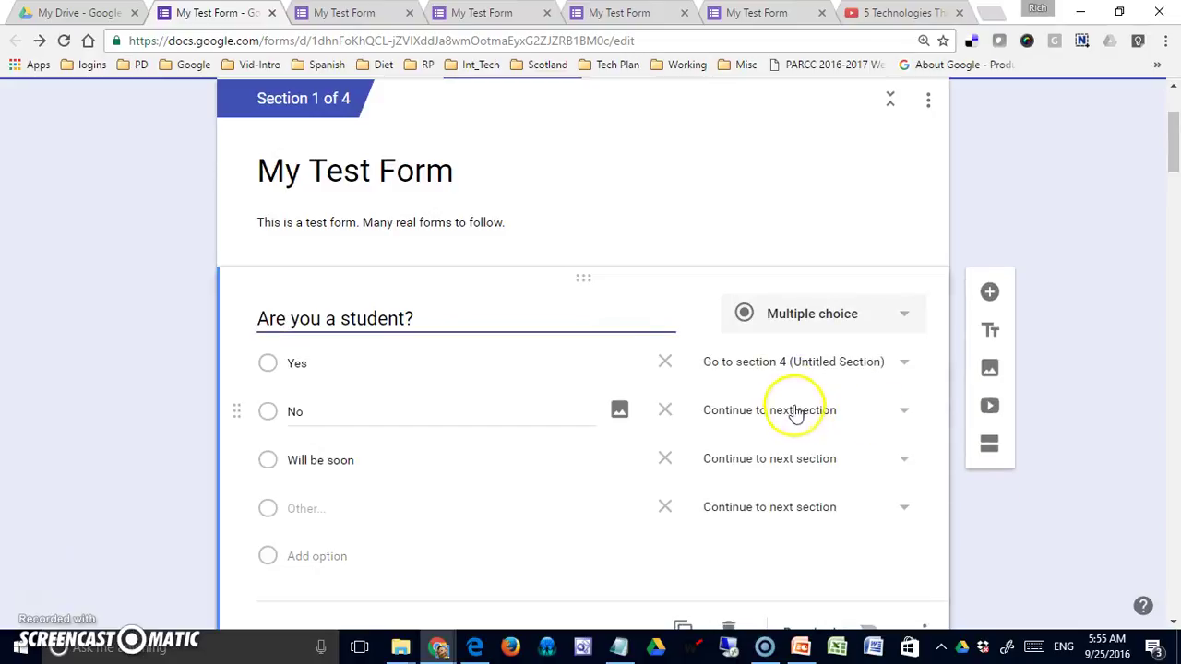
click(909, 366)
click(834, 253)
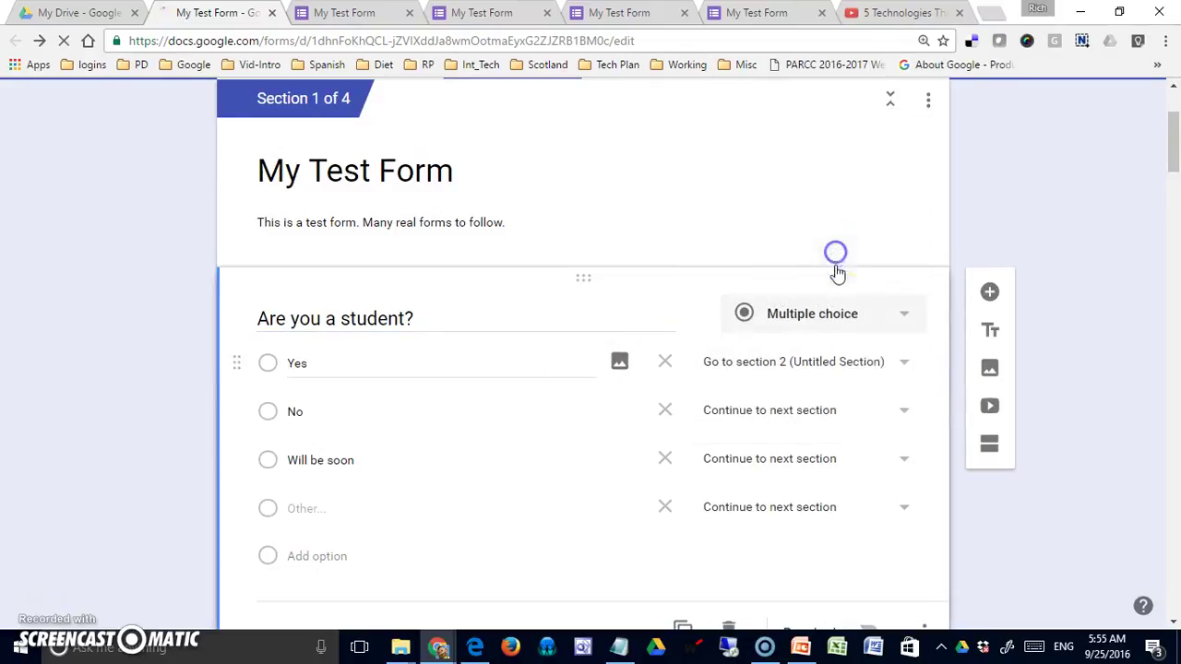
click(902, 414)
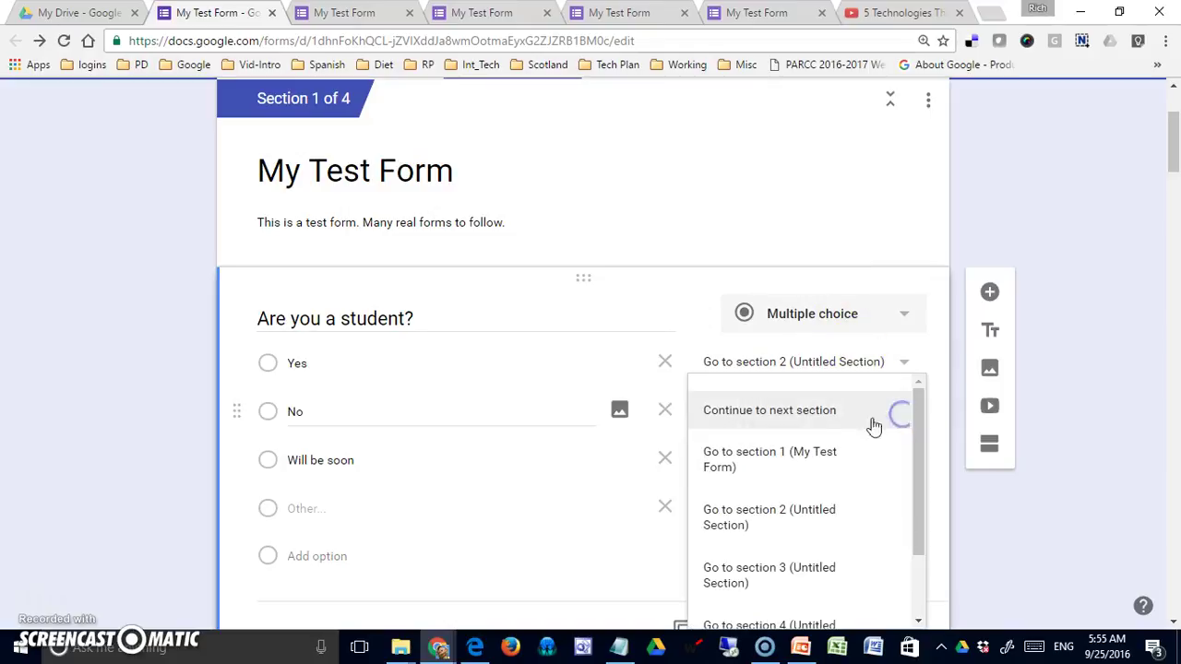
click(798, 570)
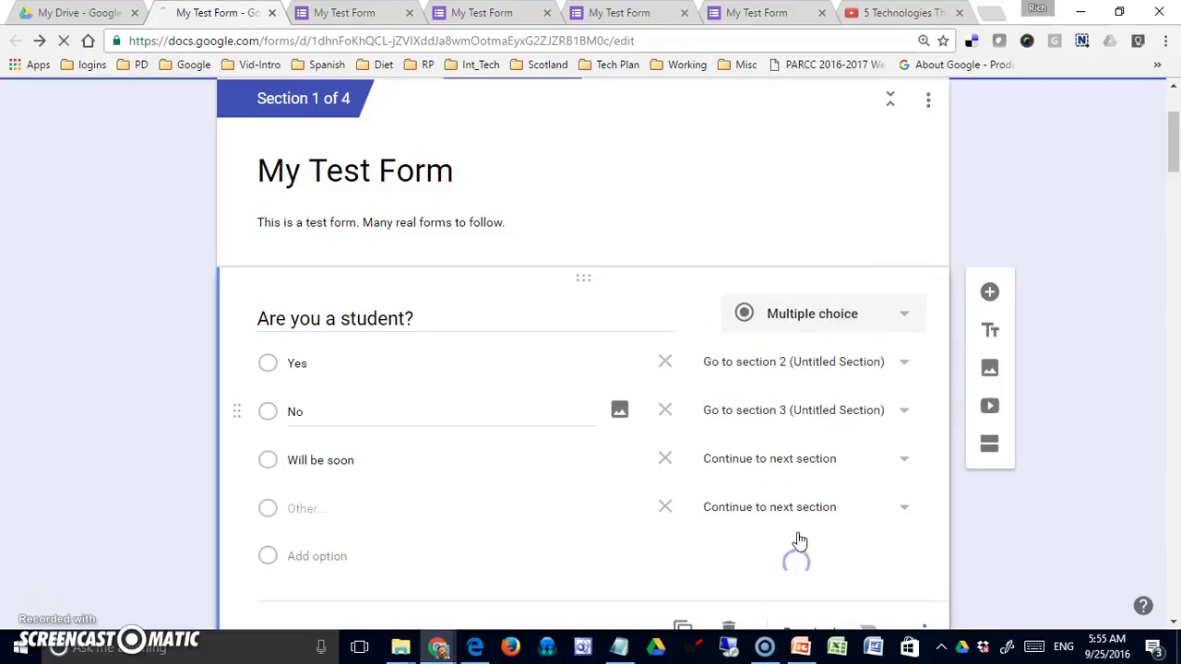
click(887, 461)
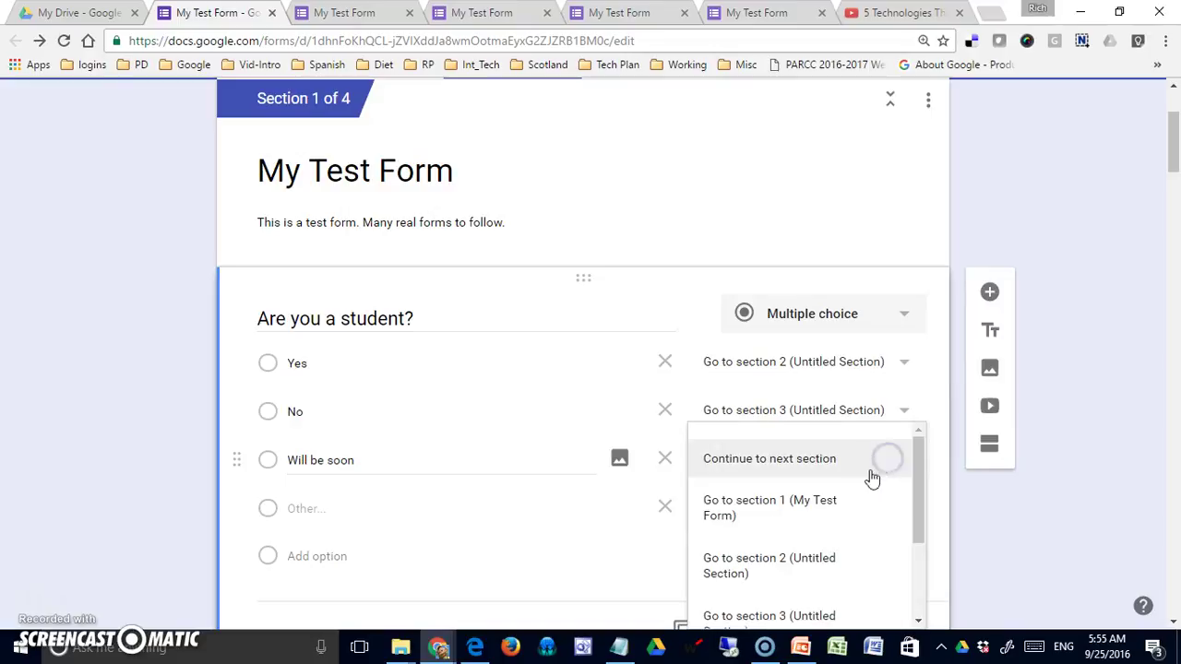
click(919, 519)
drag(919, 519, 828, 572)
click(787, 585)
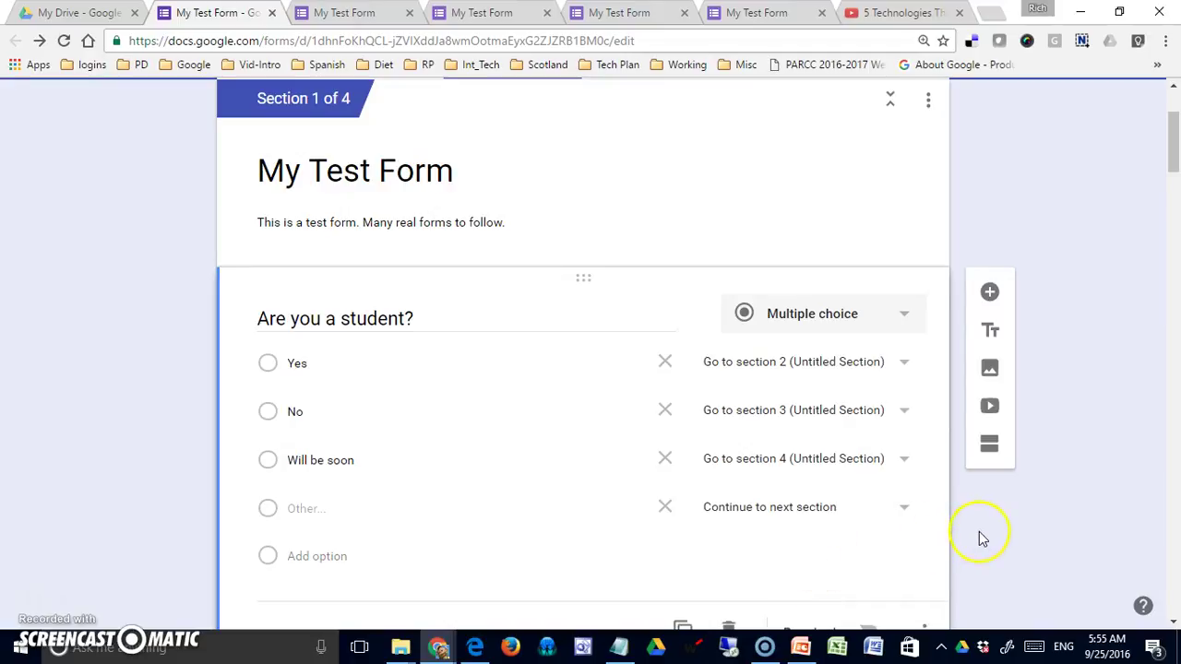
Preview the form, answer "Yes" to "Are you a student?" and continue to the section it leads to
scroll(982, 539, down, 1)
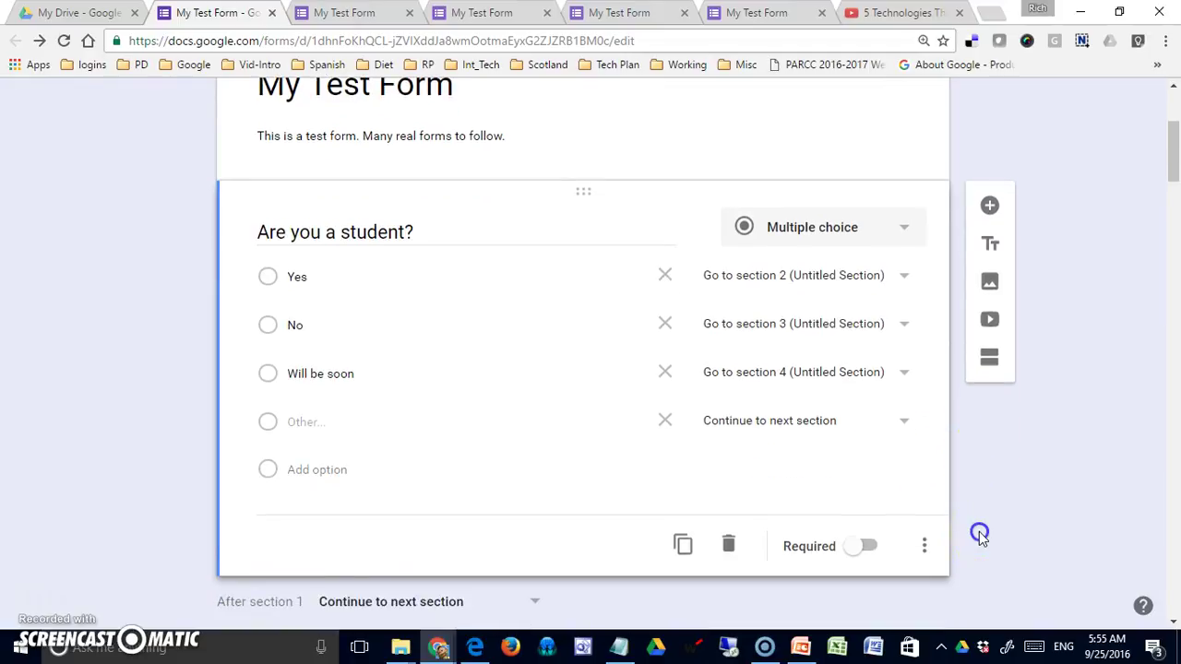
scroll(979, 532, up, 3)
scroll(978, 355, down, 5)
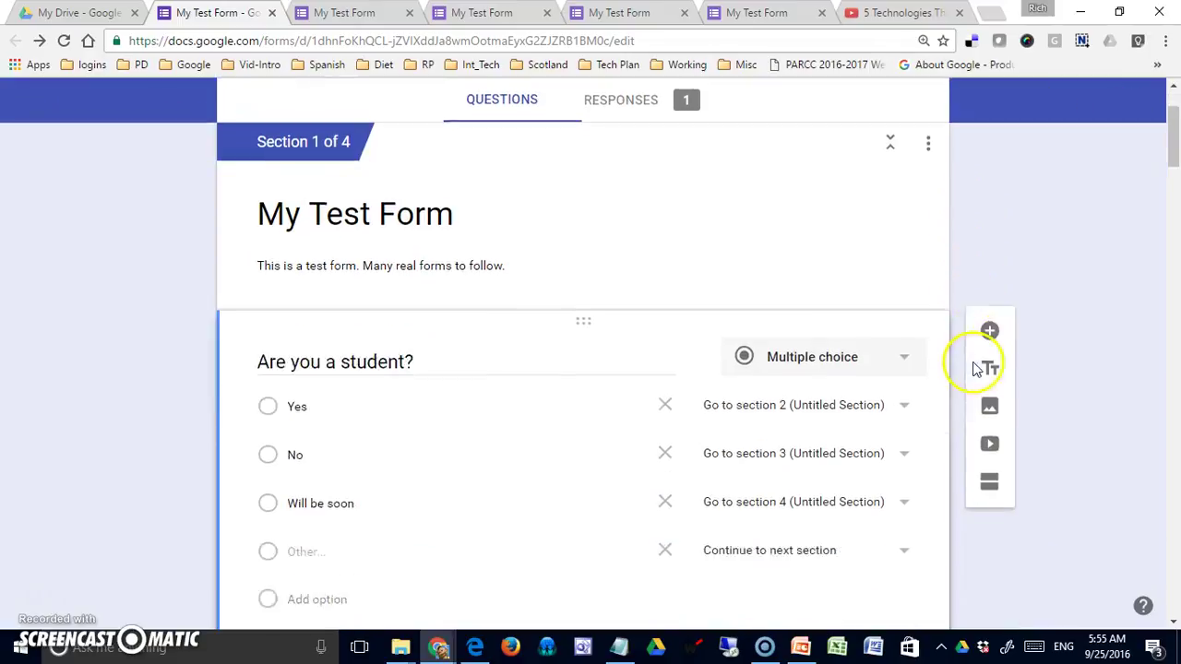
scroll(976, 371, up, 4)
scroll(977, 371, up, 1)
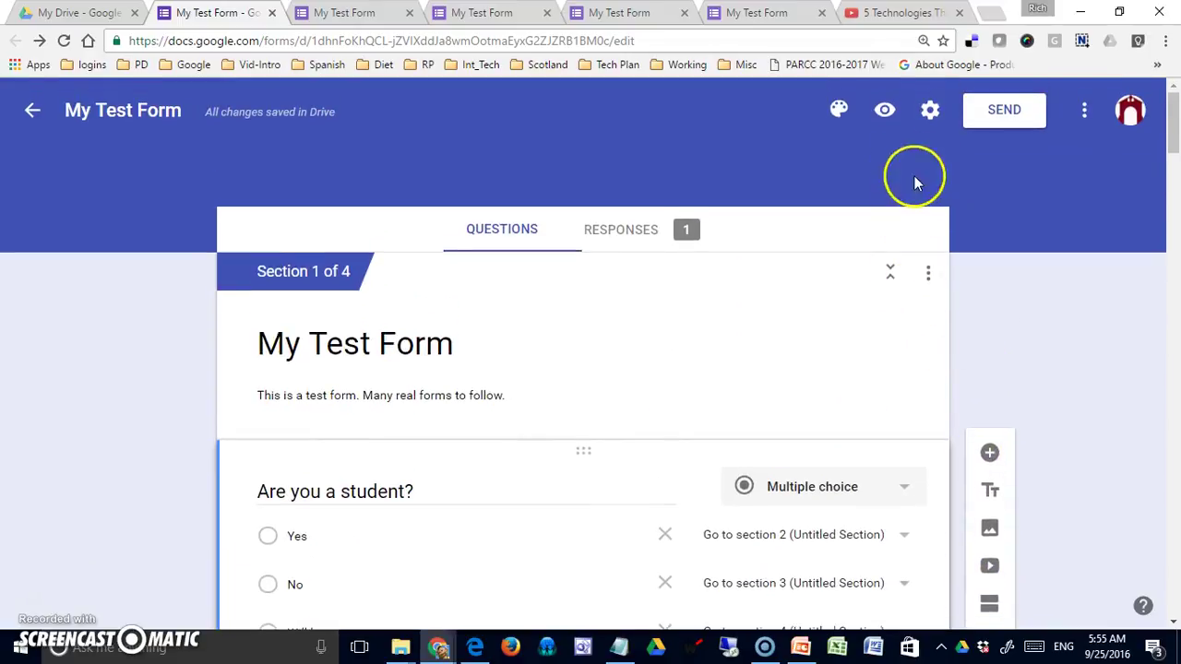
click(881, 113)
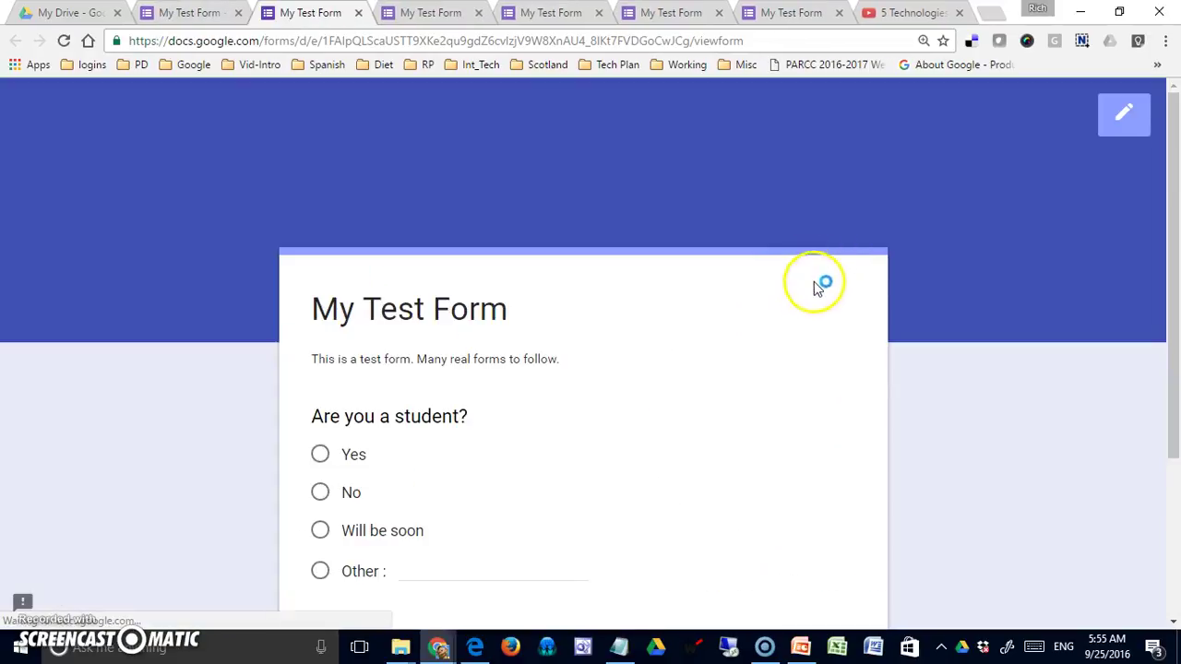
scroll(827, 332, down, 2)
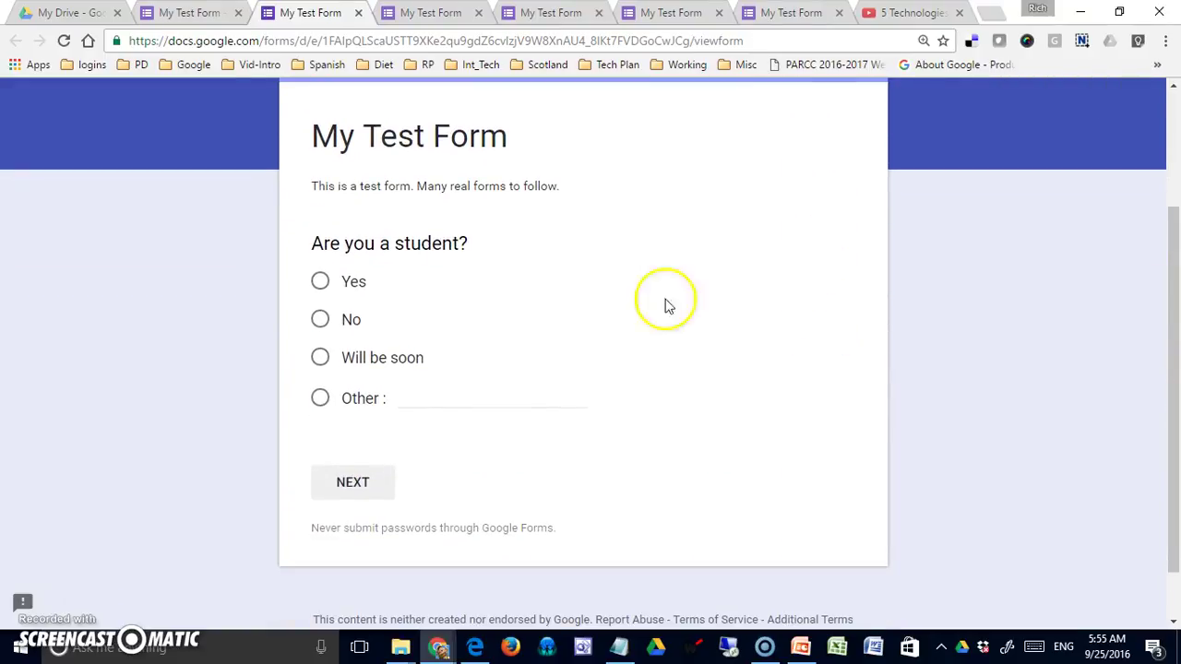
click(322, 284)
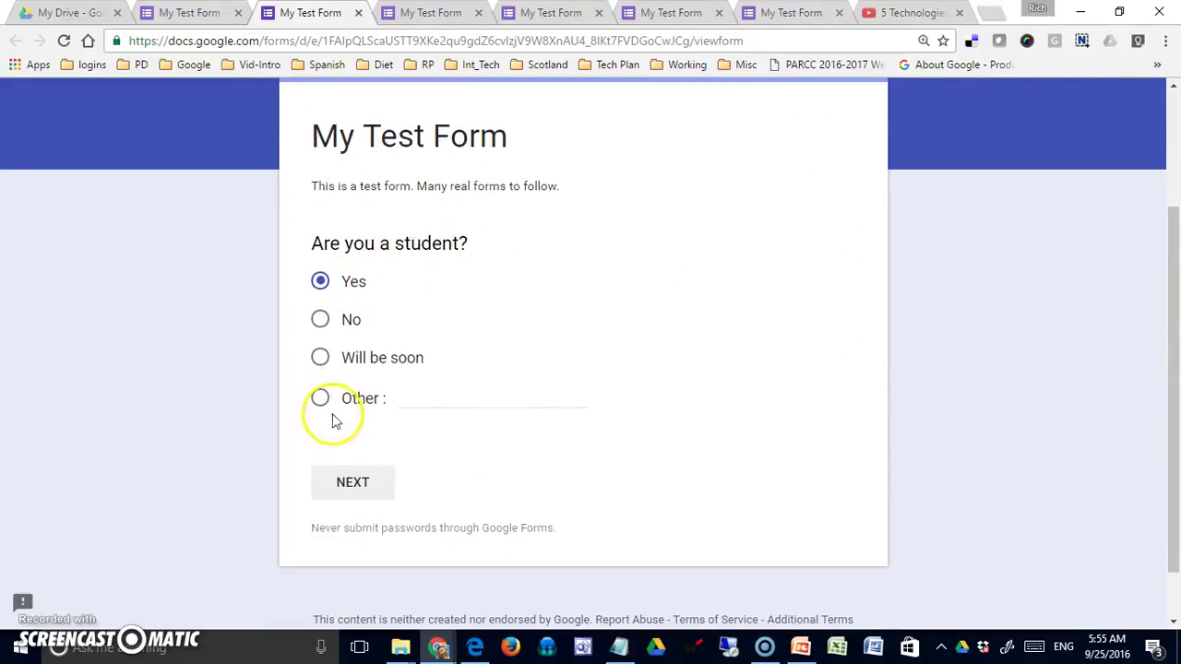
click(351, 484)
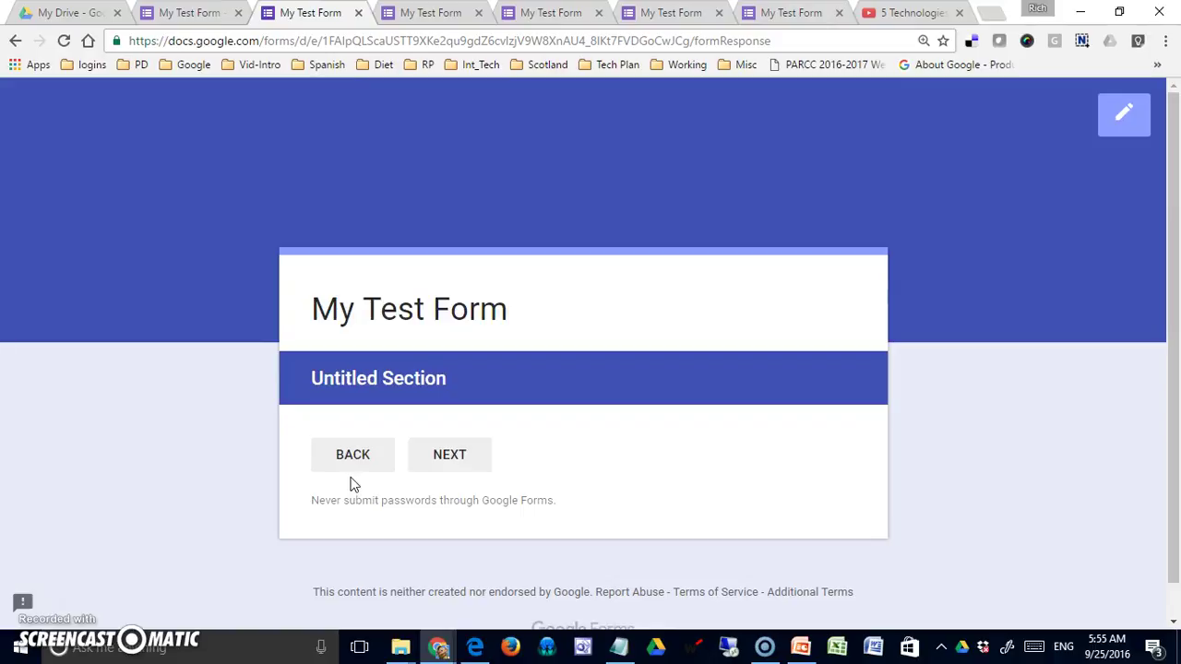
Return to the preview's first page, answer "No" and look through the section it leads to
click(369, 290)
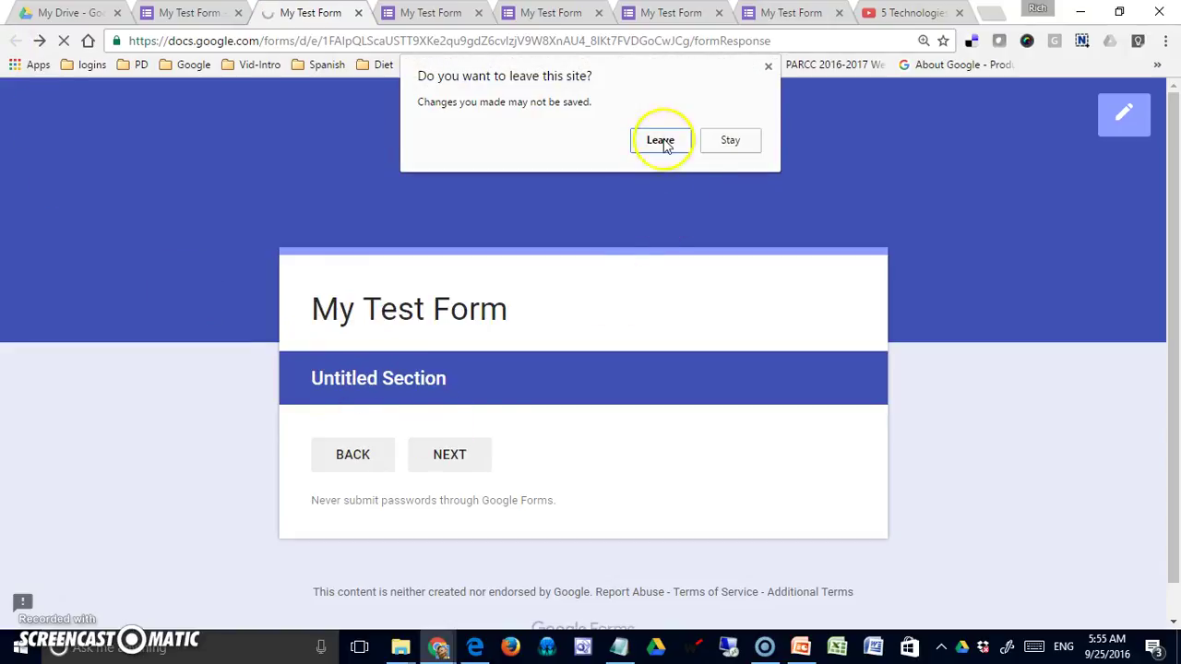
click(660, 141)
click(323, 320)
click(348, 480)
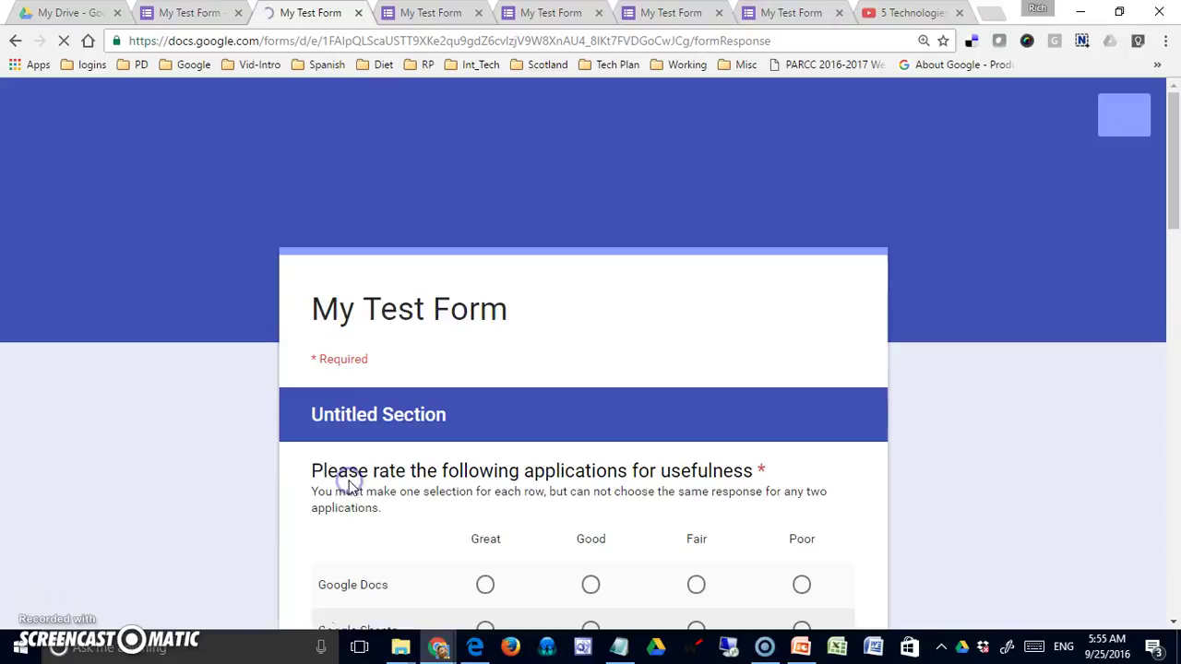
scroll(396, 425, down, 5)
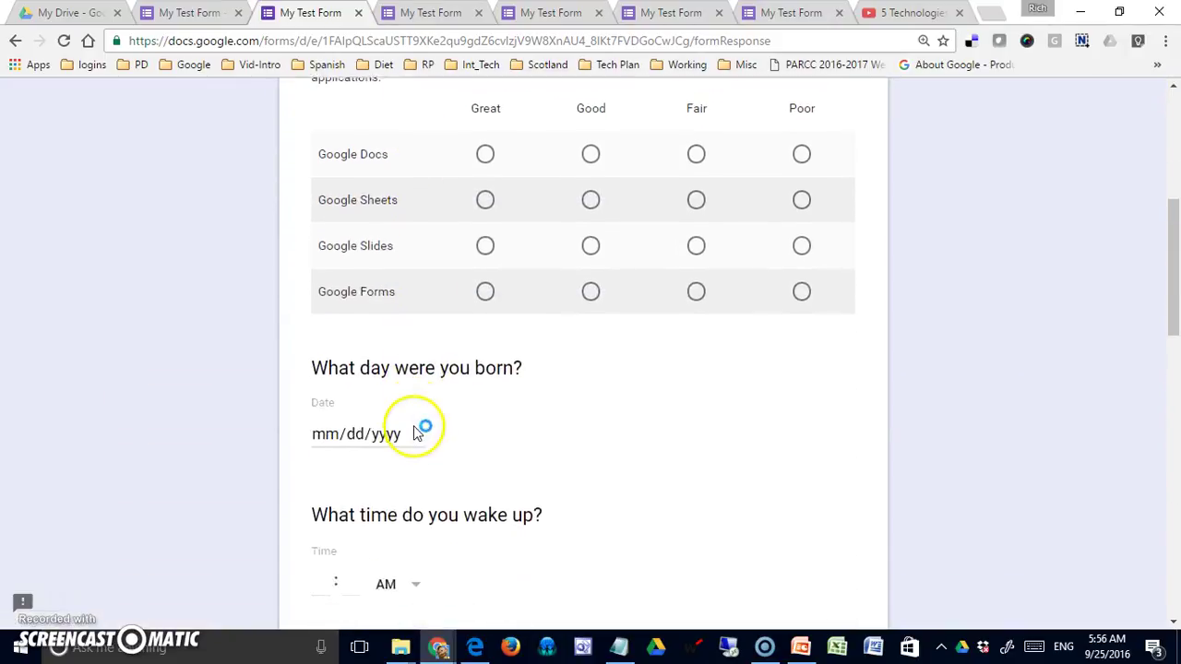
scroll(416, 430, up, 5)
Go back to the preview's first page, answer "Will be soon" and examine the questions in the section it leads to
click(16, 44)
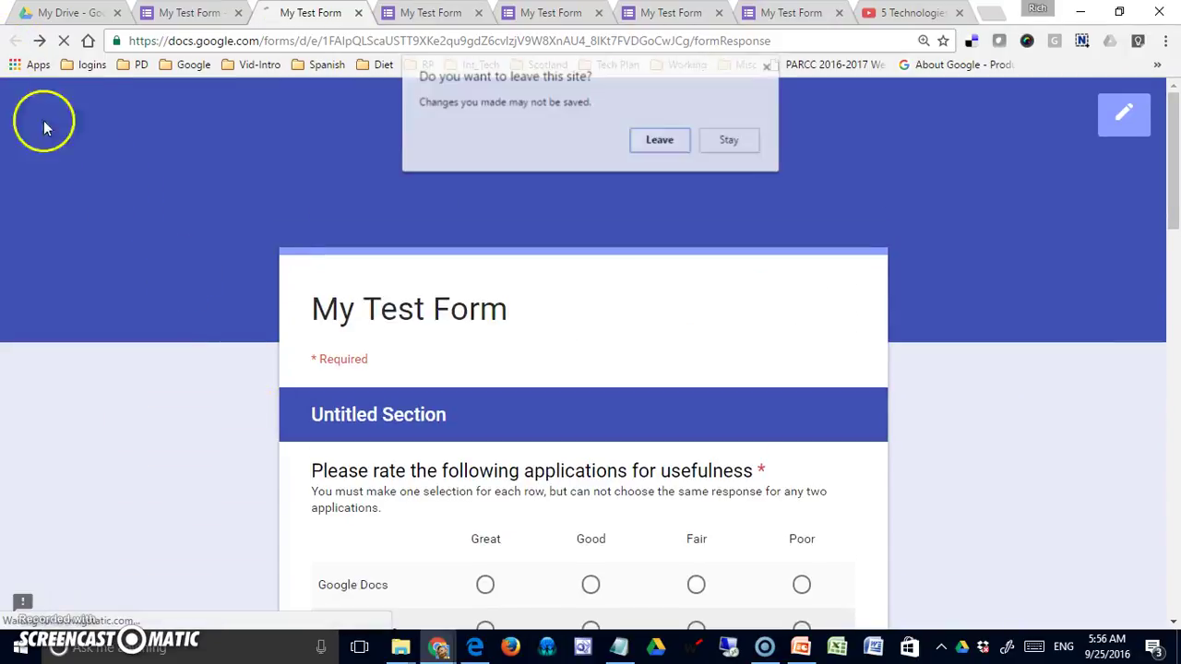
click(669, 146)
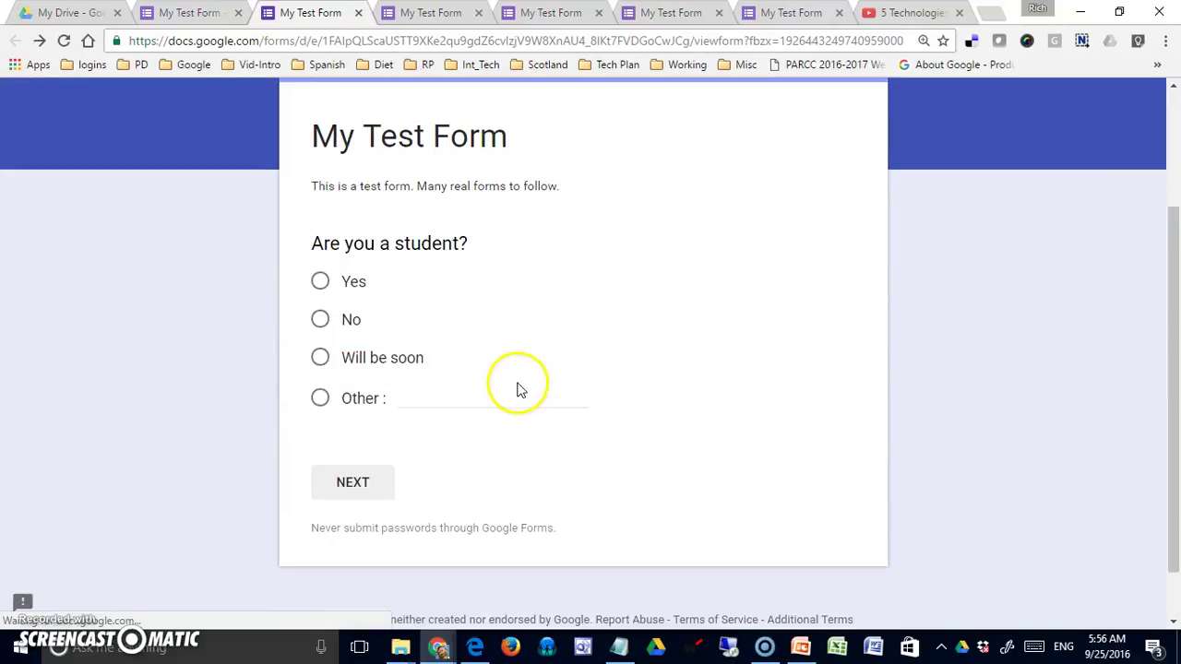
click(320, 358)
click(358, 486)
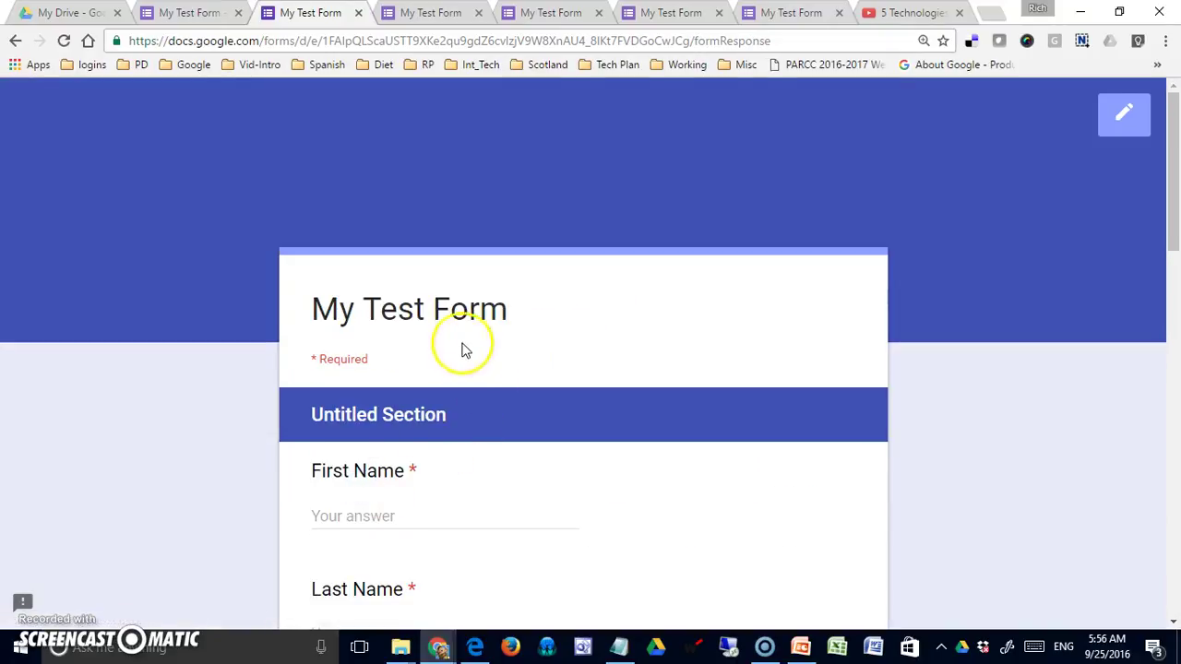
scroll(466, 362, down, 4)
scroll(471, 369, down, 3)
scroll(473, 370, down, 3)
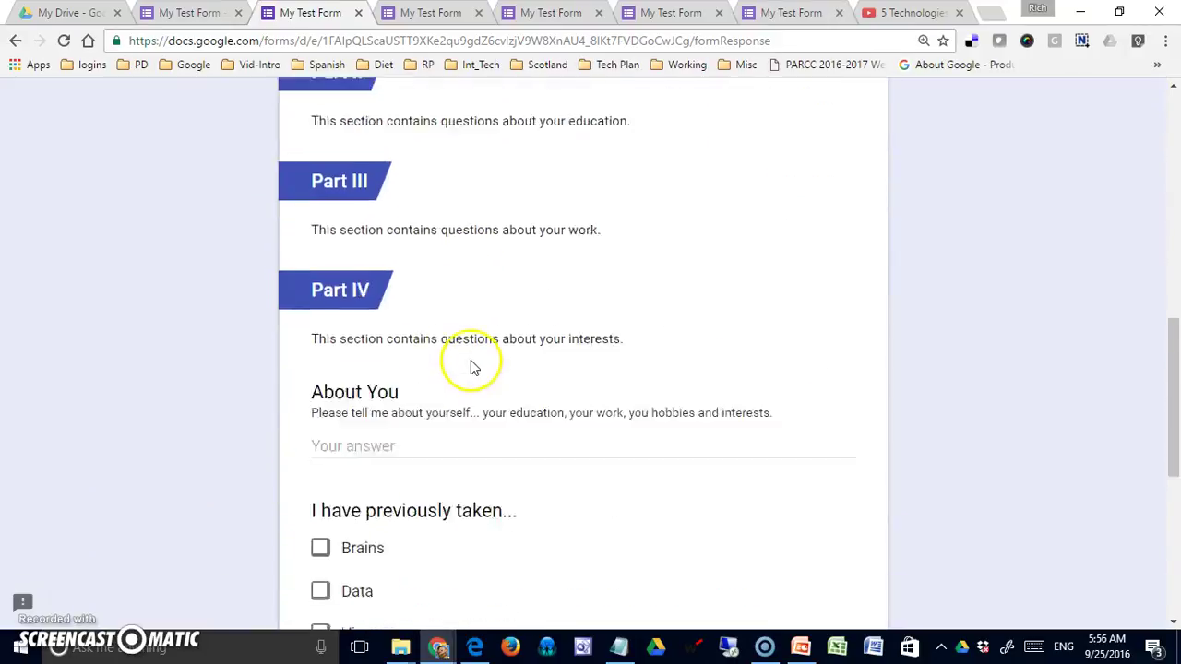
scroll(145, 176, up, 9)
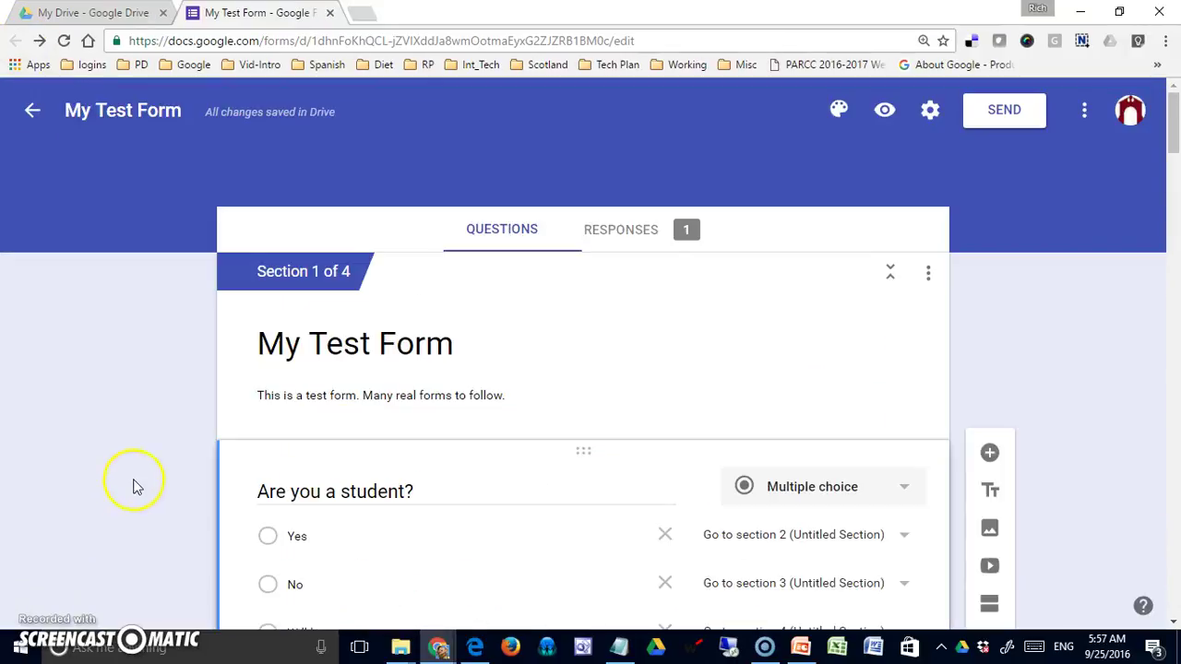
drag(1170, 145, 1174, 166)
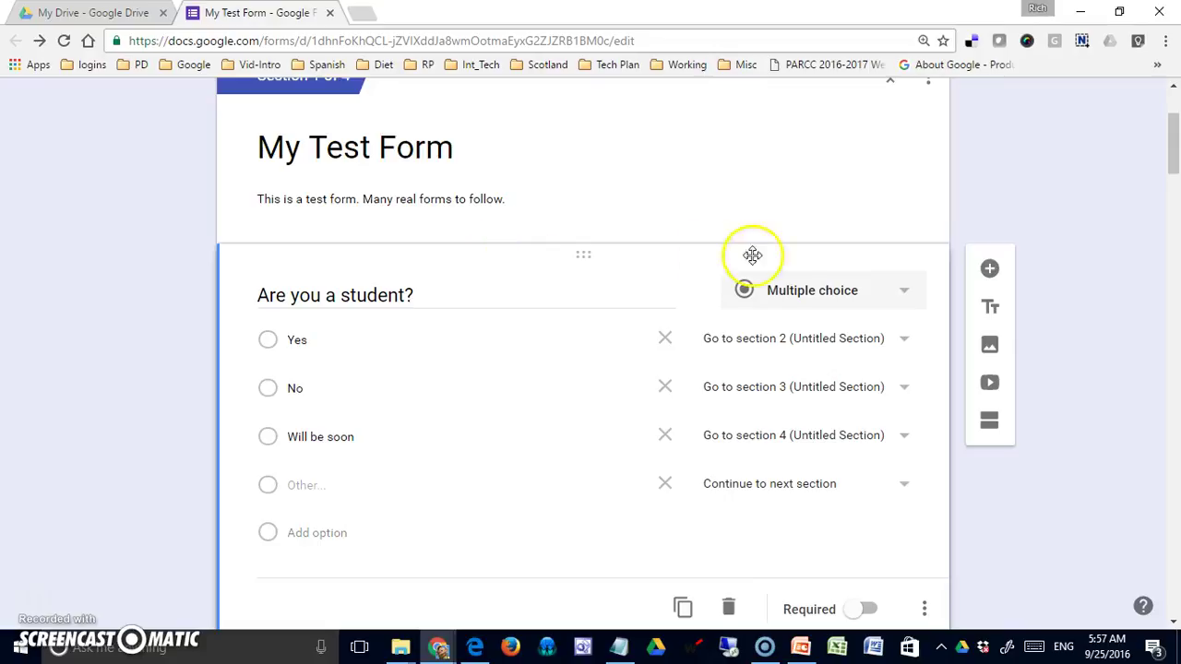
drag(1176, 156, 1177, 128)
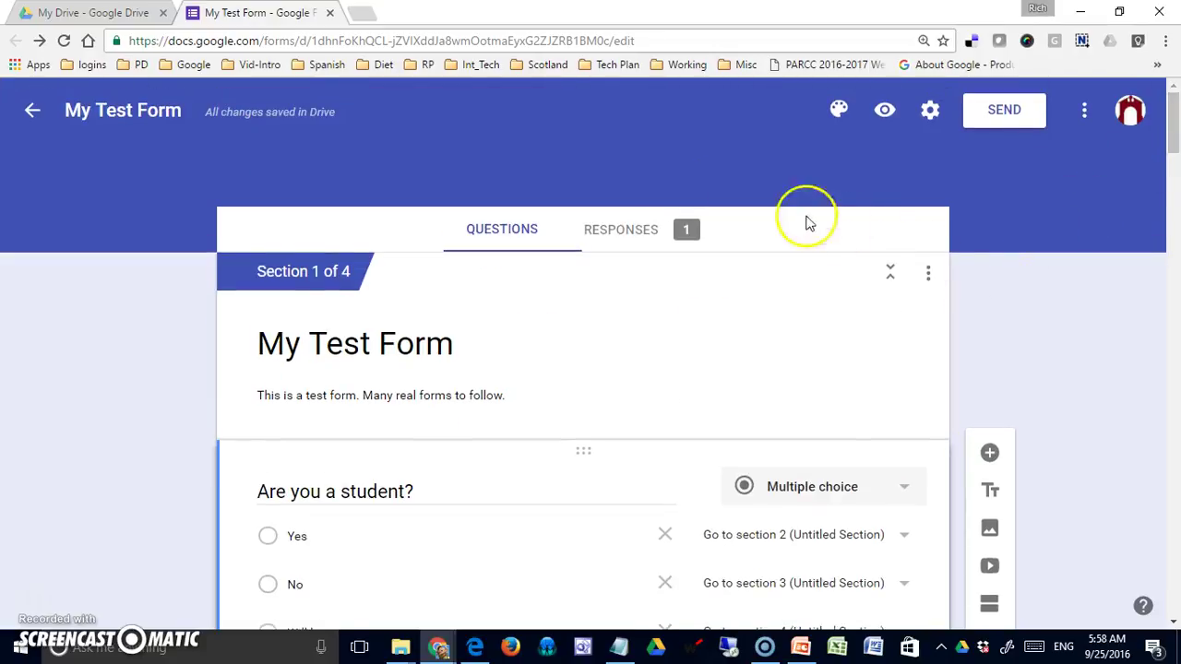